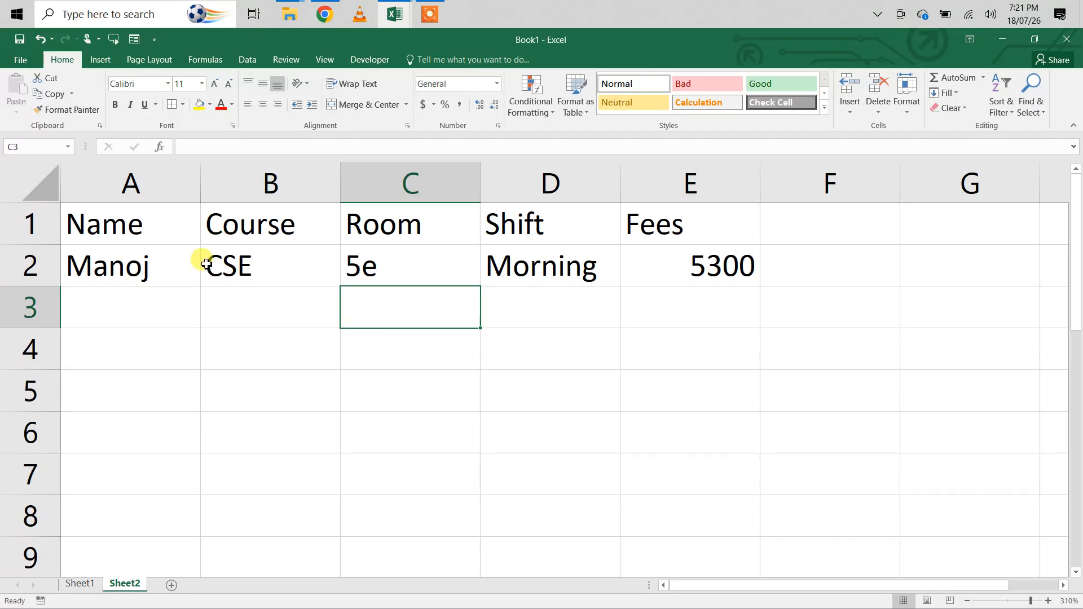
- Open the data form for the Sheet2 table and add a new record with A in the Name field
{"action": "left_click", "coordinate": [153, 227]}
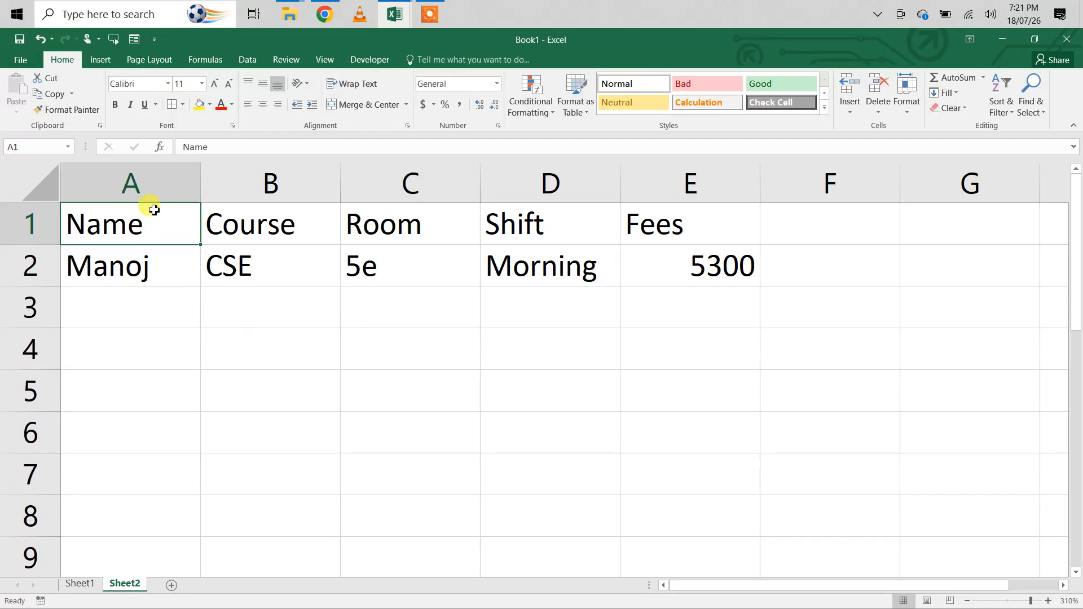
{"action": "left_click", "coordinate": [135, 45]}
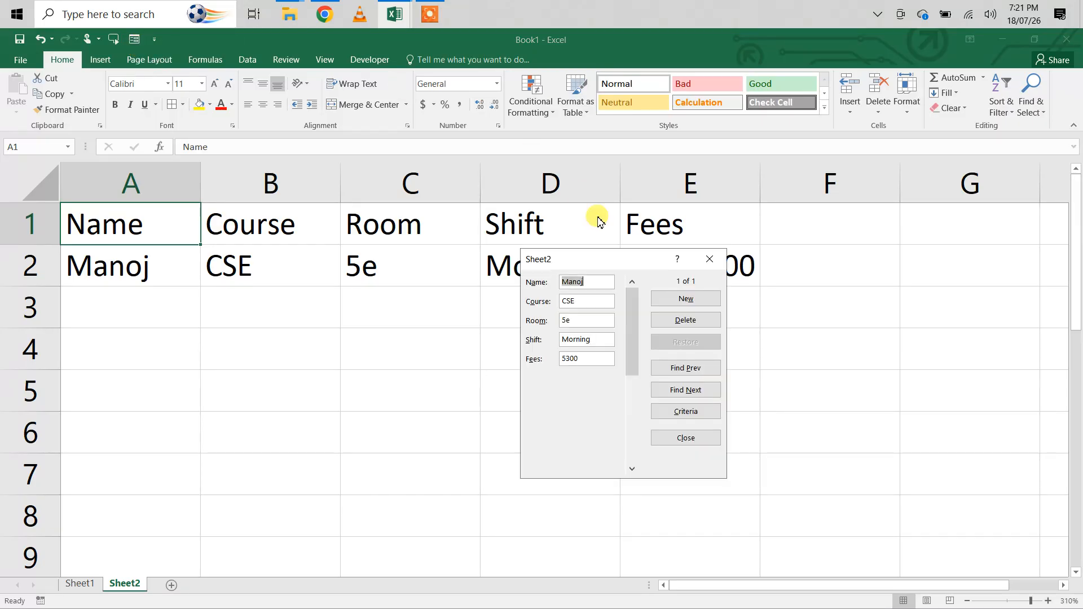
{"action": "left_click", "coordinate": [671, 303]}
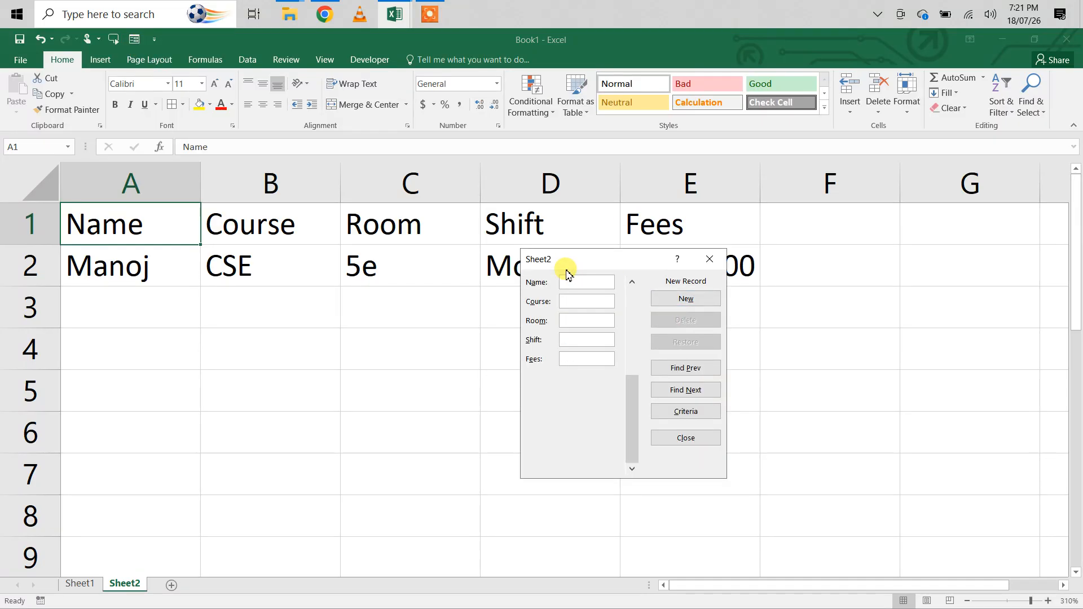
{"action": "type", "text": "A"}
{"action": "left_click", "coordinate": [665, 307]}
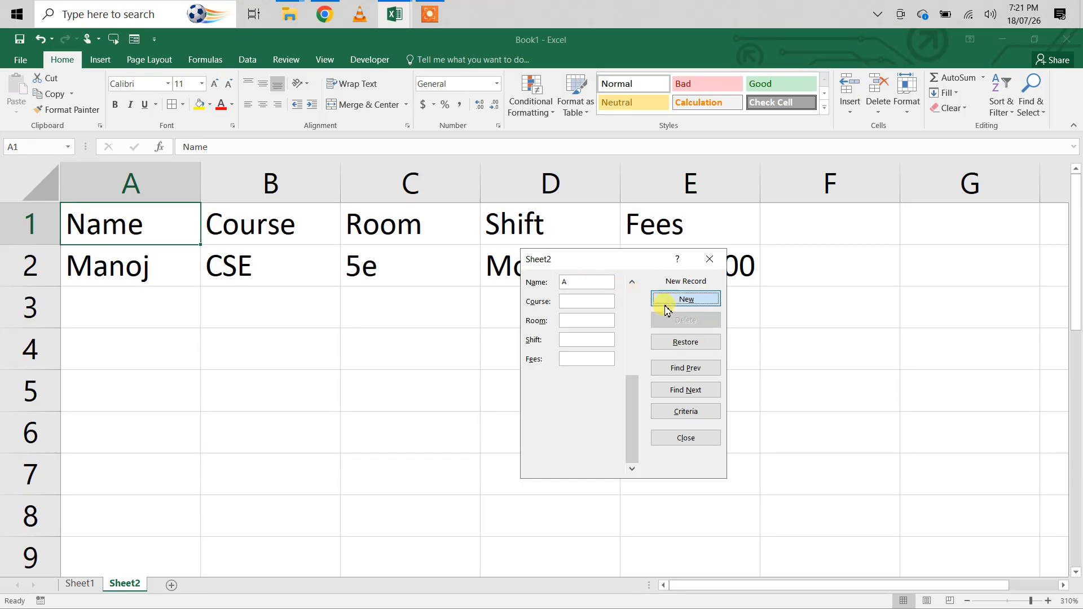
- Go back to the newly added record, complete its Name field with the person's first name, save it and close the form
{"action": "left_click", "coordinate": [671, 368]}
{"action": "left_click", "coordinate": [579, 285]}
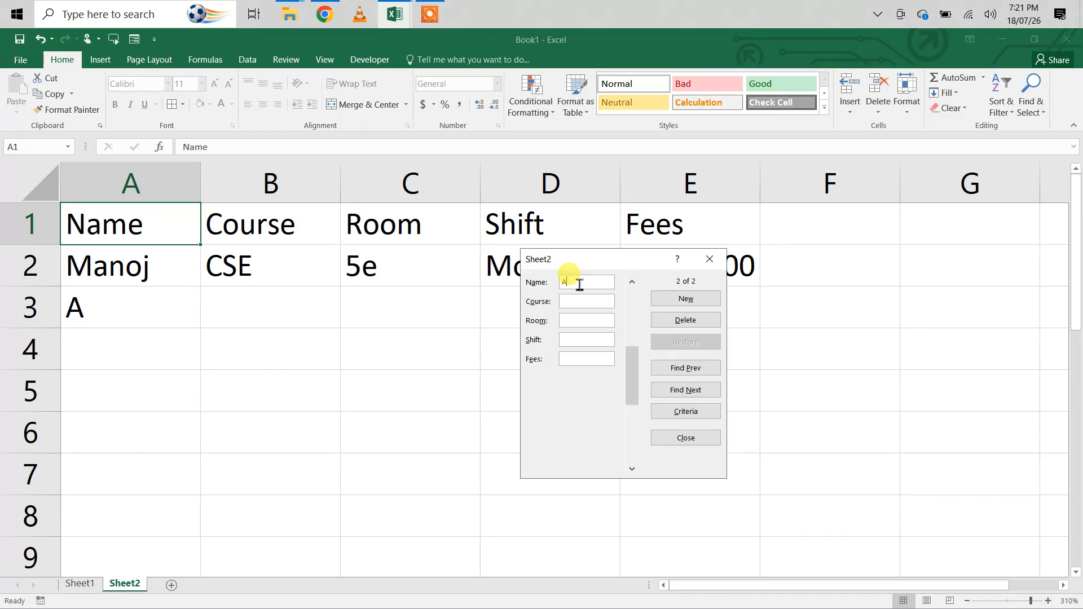
{"action": "type", "text": "vik"}
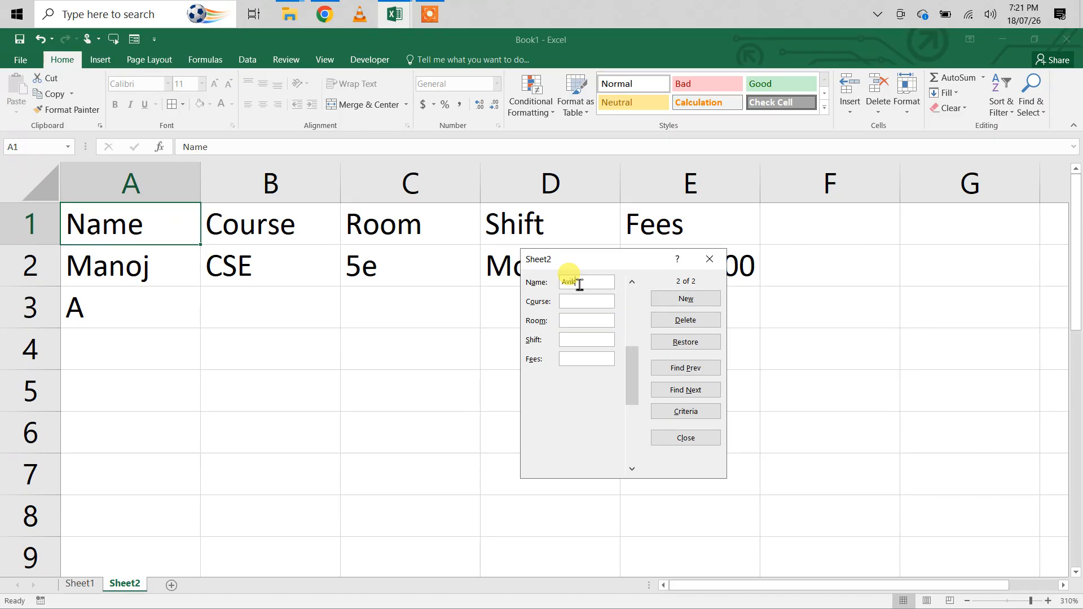
{"action": "left_click", "coordinate": [685, 303]}
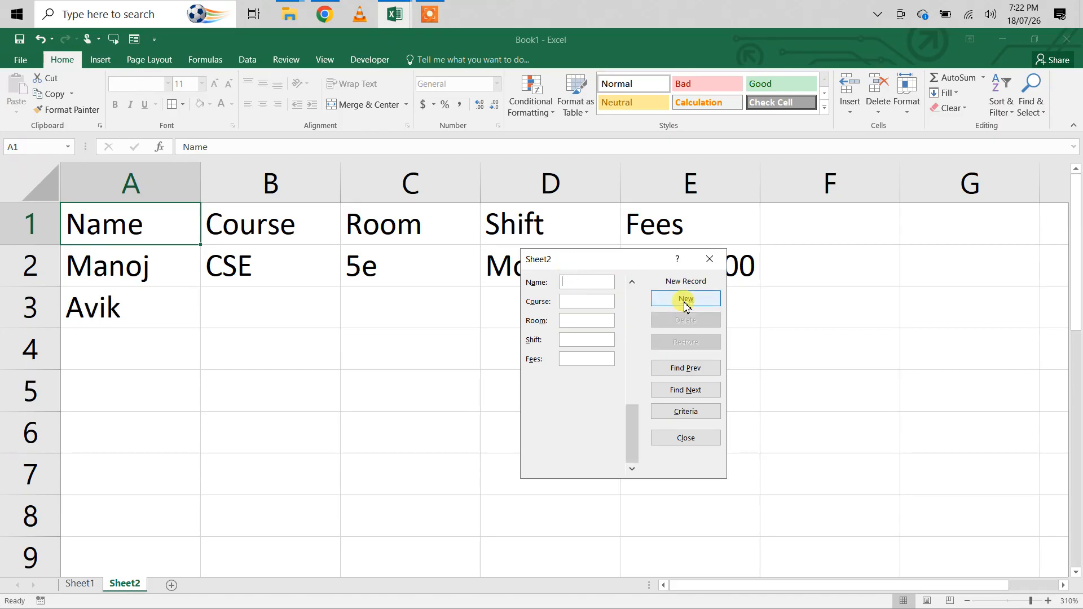
{"action": "left_click", "coordinate": [708, 259]}
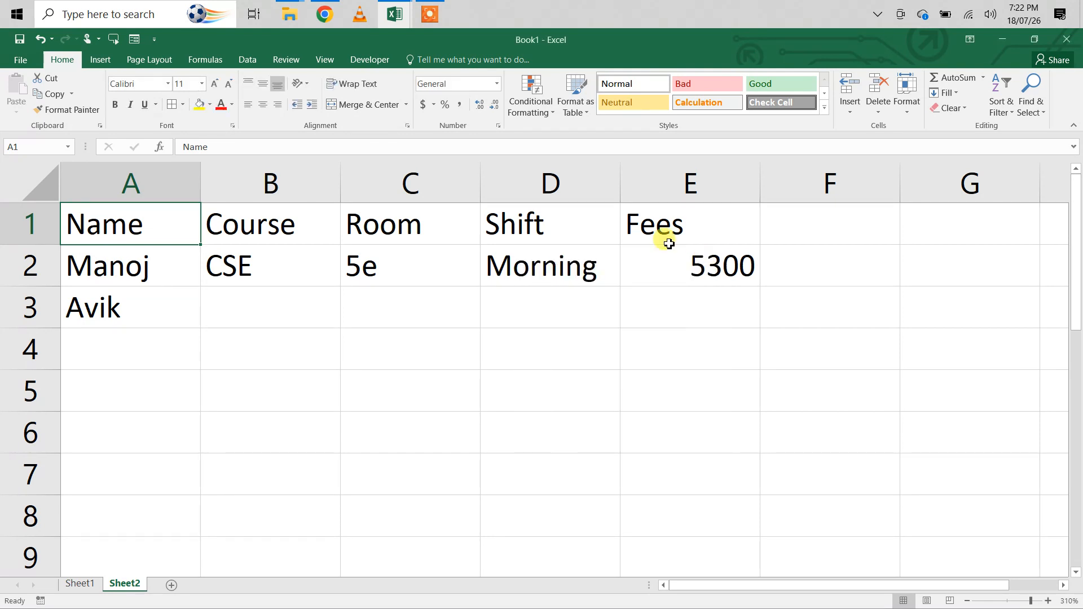
- Open the Quick Access Toolbar customization, list All Commands and select the Form command
{"action": "left_click", "coordinate": [153, 40]}
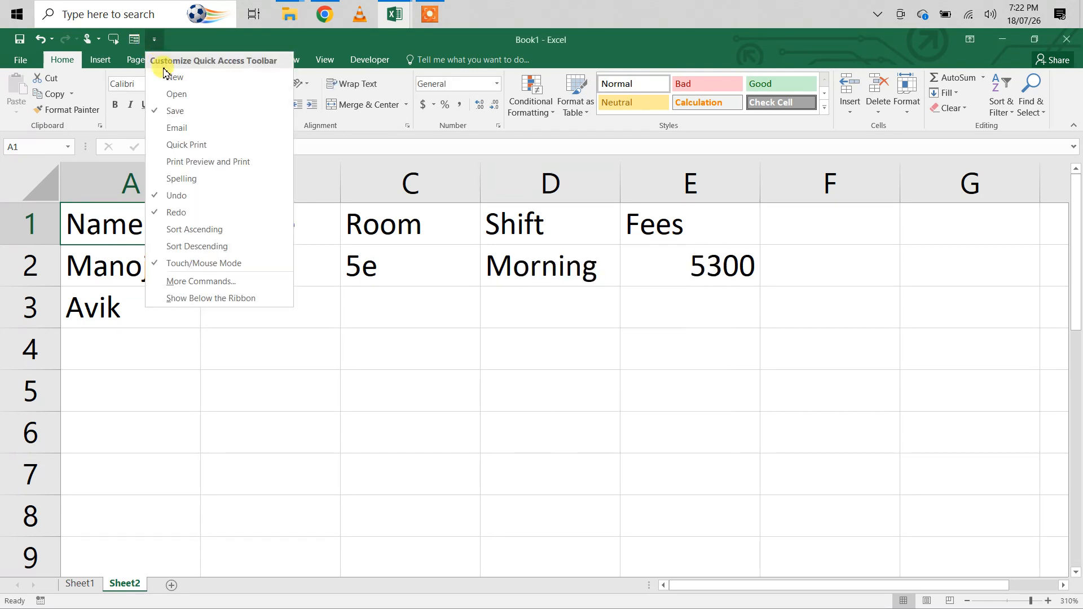
{"action": "left_click", "coordinate": [206, 282]}
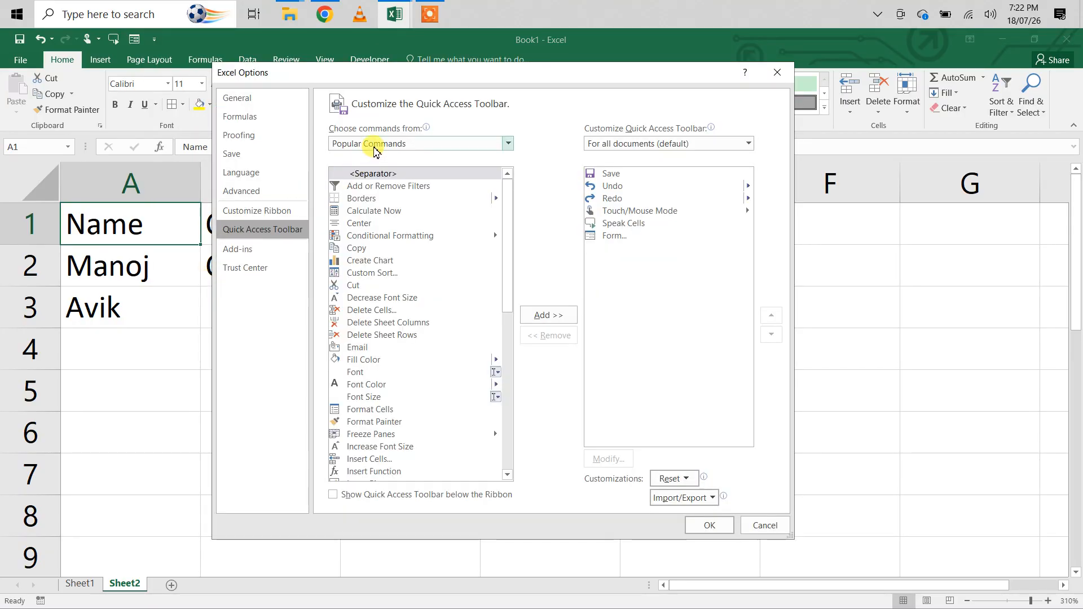
{"action": "left_click", "coordinate": [384, 145]}
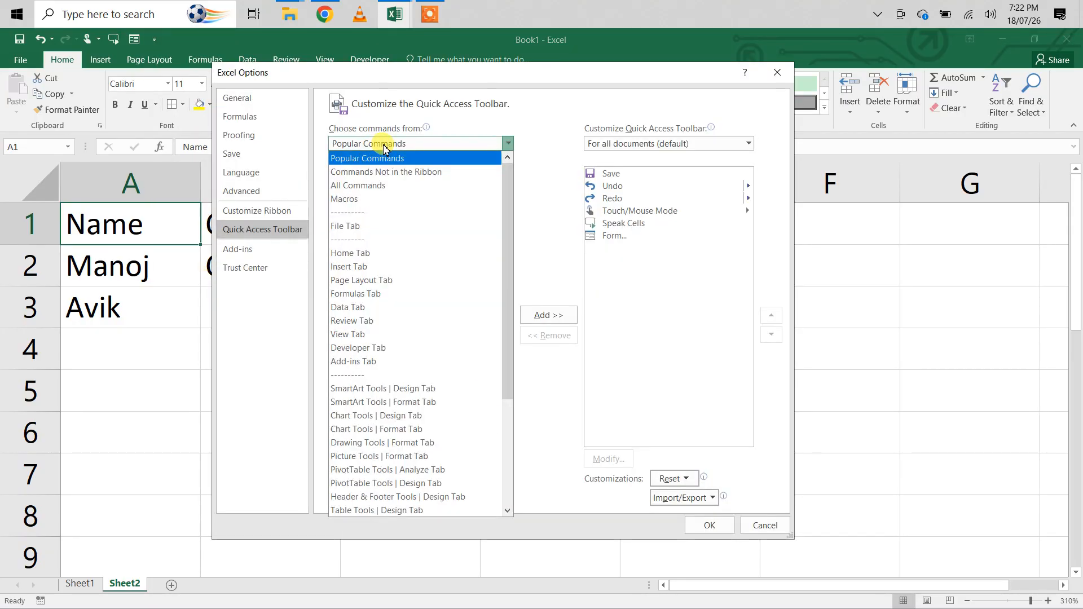
{"action": "left_click", "coordinate": [367, 191]}
{"action": "left_click", "coordinate": [357, 236]}
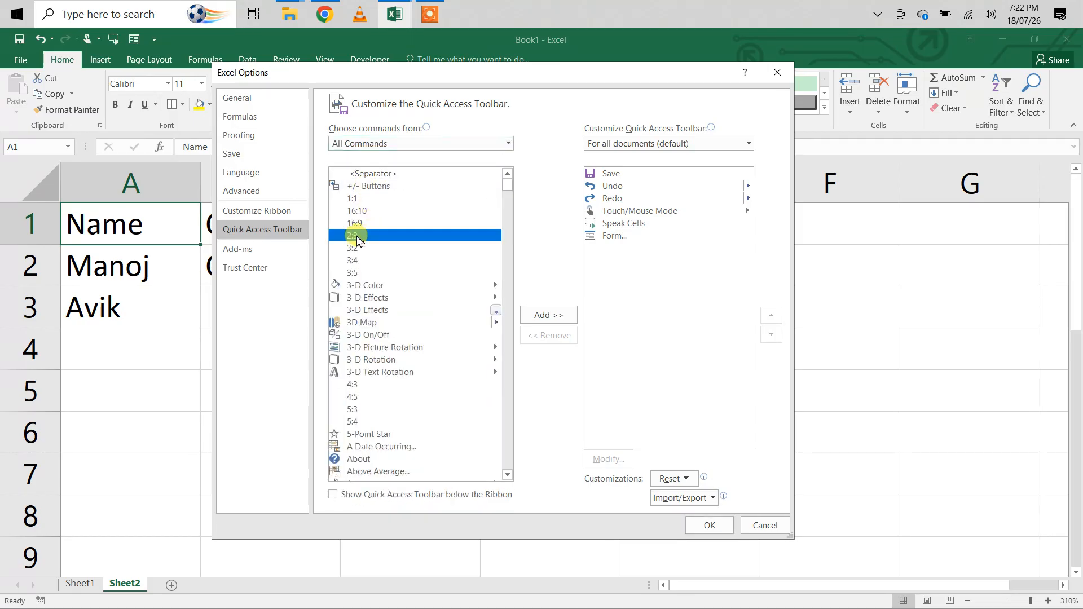
{"action": "key", "text": "f"}
{"action": "key", "text": "f"}
{"action": "key", "text": "f"}
{"action": "key", "text": "f"}
{"action": "key", "text": "f"}
{"action": "key", "text": "f"}
{"action": "key", "text": "f"}
{"action": "key", "text": "f"}
{"action": "key", "text": "f"}
{"action": "key", "text": "f"}
{"action": "key", "text": "f"}
{"action": "key", "text": "f"}
{"action": "key", "text": "f"}
{"action": "key", "text": "f"}
{"action": "key", "text": "f"}
{"action": "key", "text": "f"}
{"action": "key", "text": "f"}
{"action": "key", "text": "f"}
{"action": "key", "text": "f"}
{"action": "key", "text": "f"}
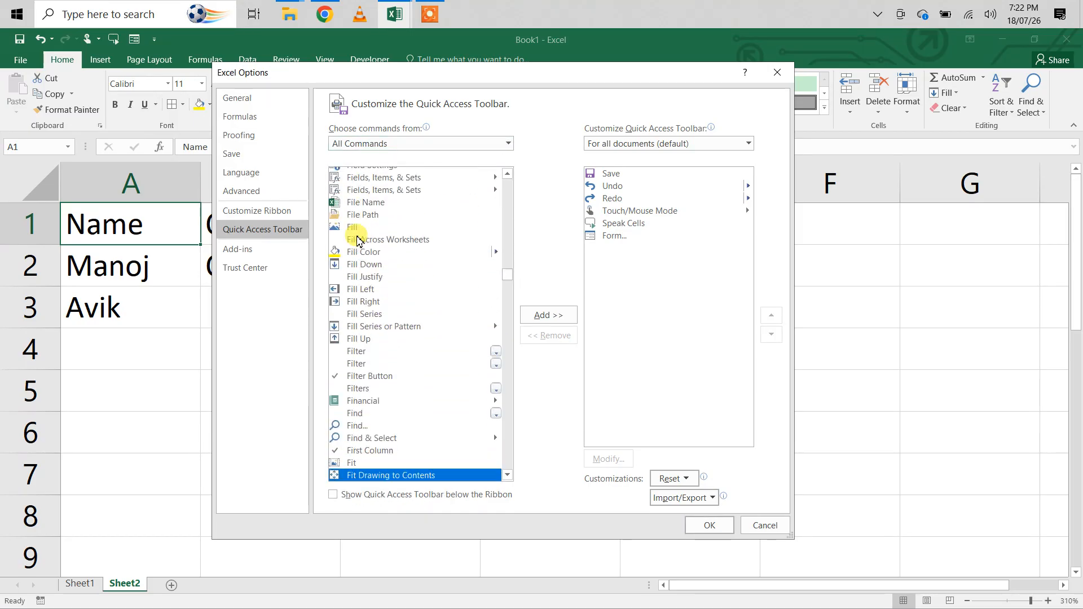
{"action": "scroll", "coordinate": [357, 239], "scroll_direction": "down", "scroll_amount": 1}
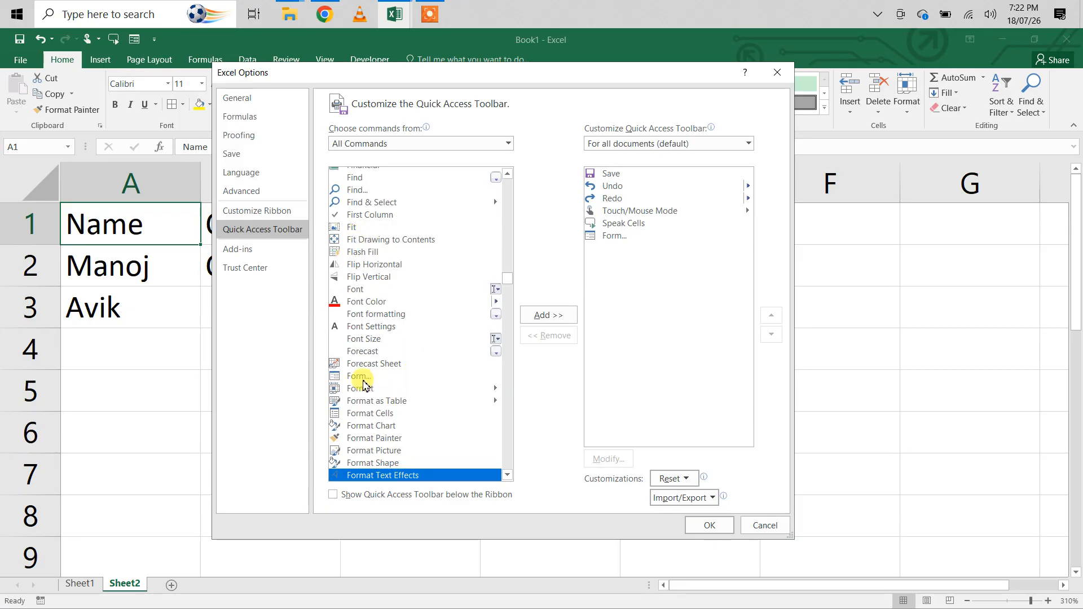
{"action": "left_click", "coordinate": [356, 379]}
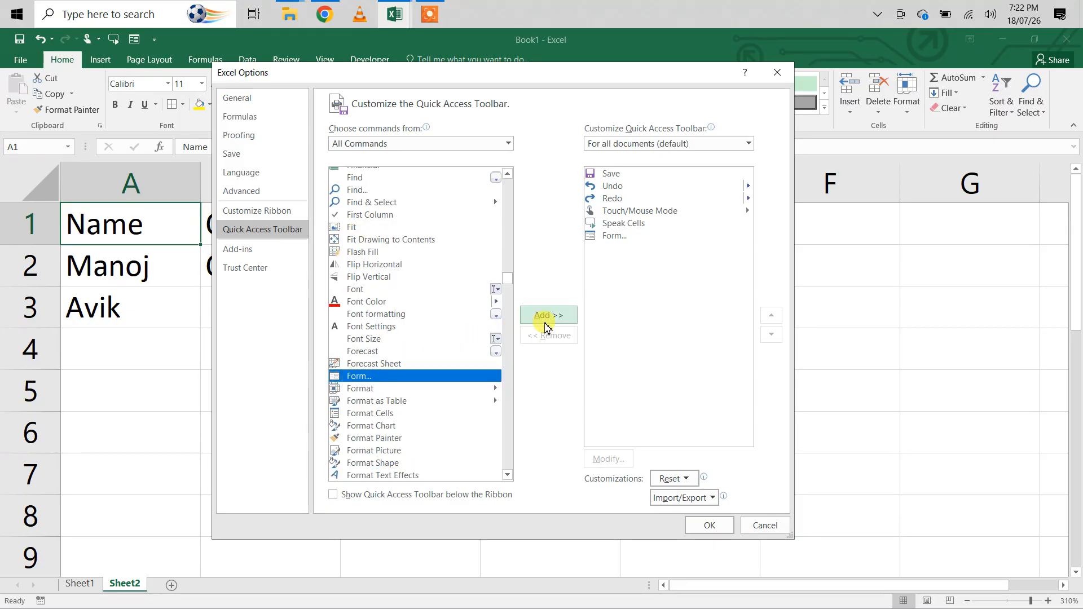
- Remove the Form command from the Quick Access Toolbar, add it back and apply the customization
{"action": "left_click", "coordinate": [608, 236]}
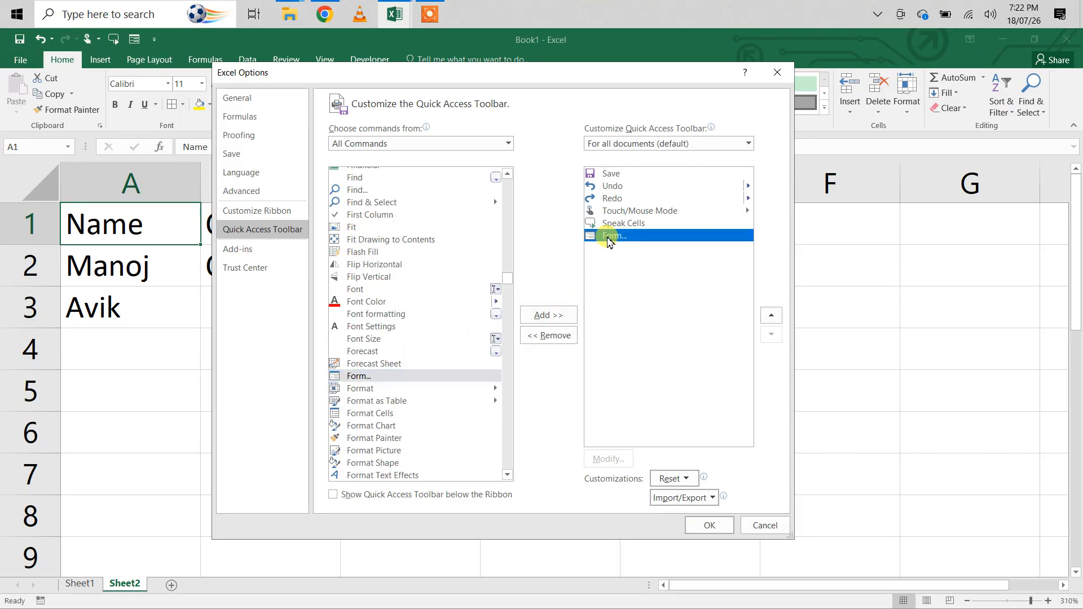
{"action": "left_click", "coordinate": [554, 335]}
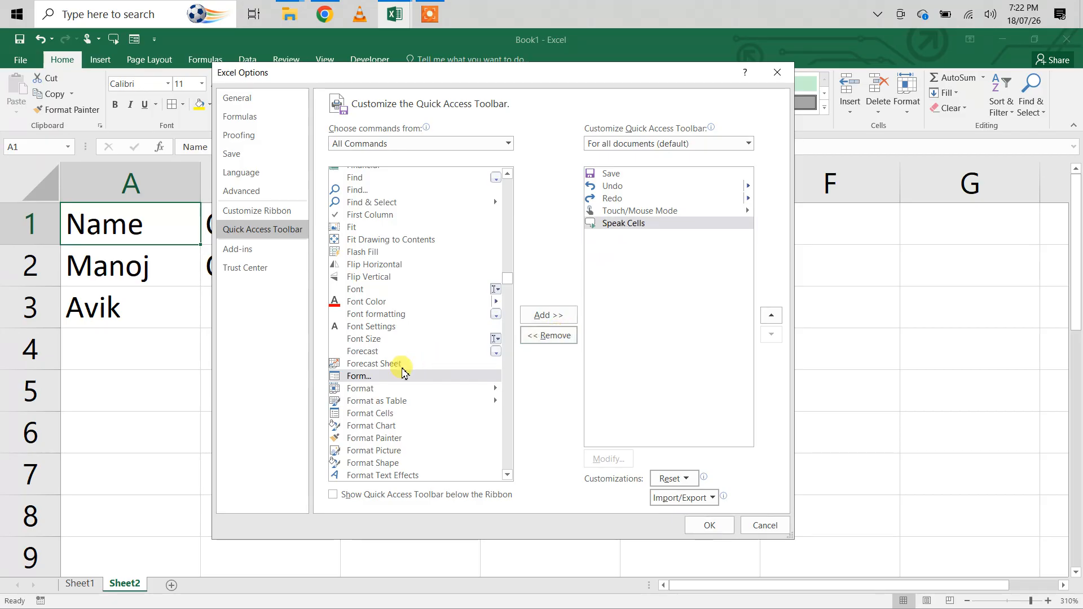
{"action": "left_click", "coordinate": [402, 375]}
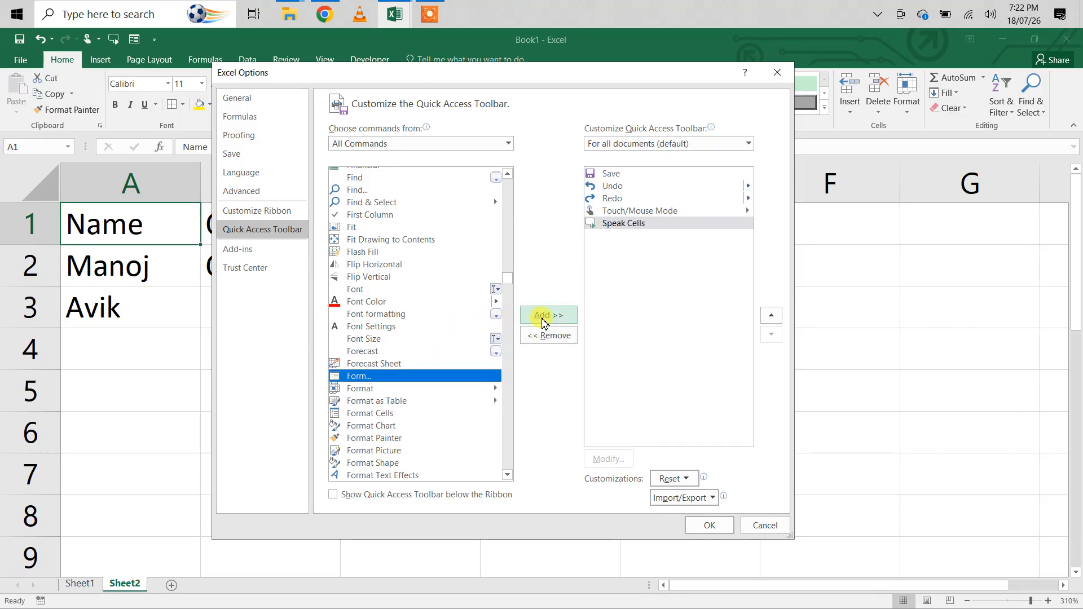
{"action": "left_click", "coordinate": [544, 316]}
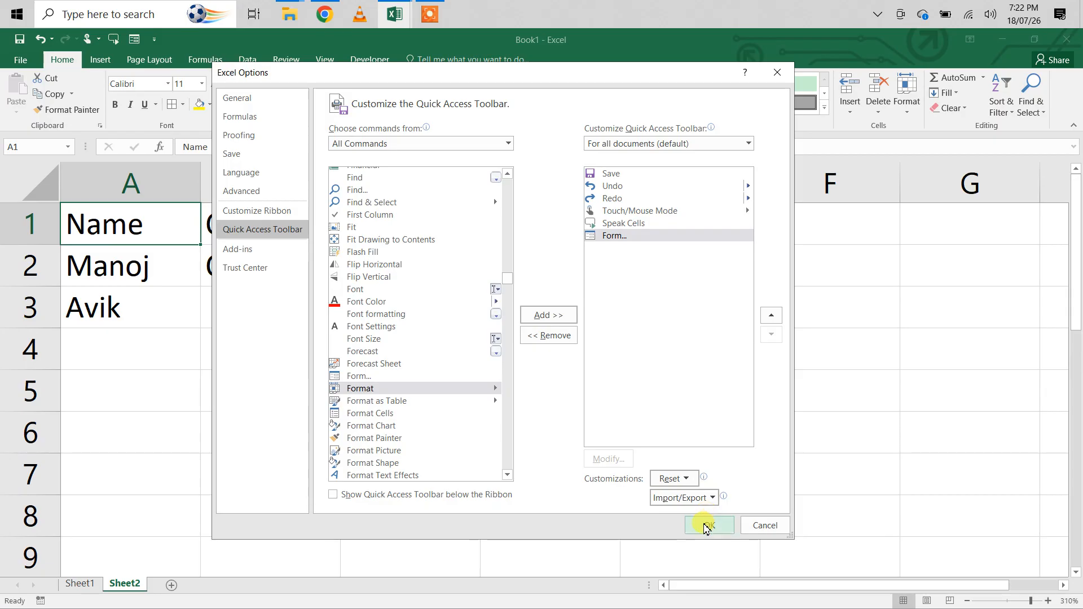
{"action": "left_click", "coordinate": [706, 525]}
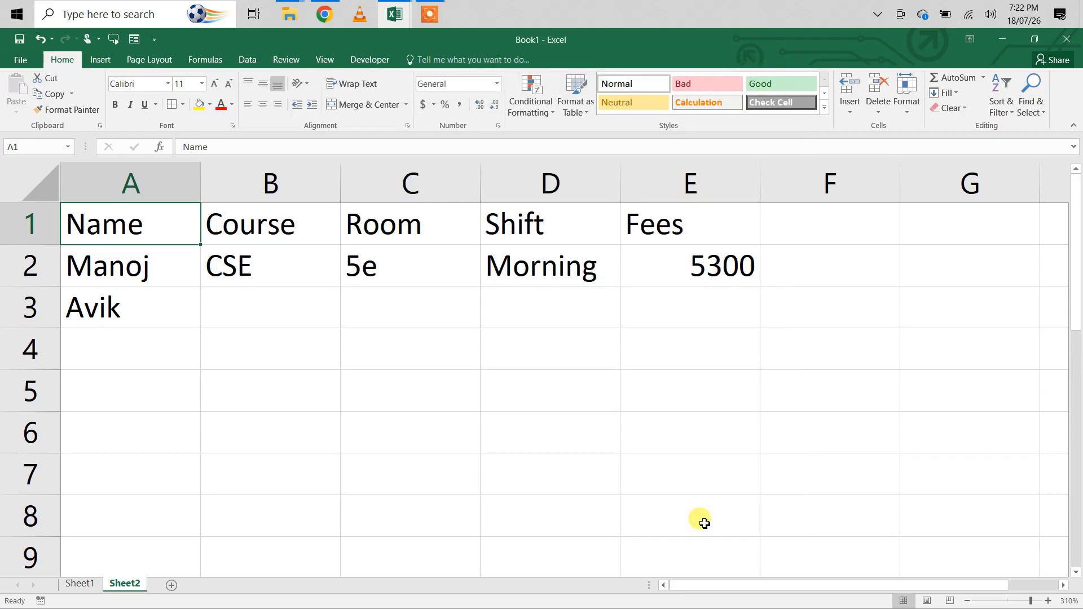
- Switch to Sheet1 and delete the Add Data button shape
{"action": "left_click", "coordinate": [80, 584]}
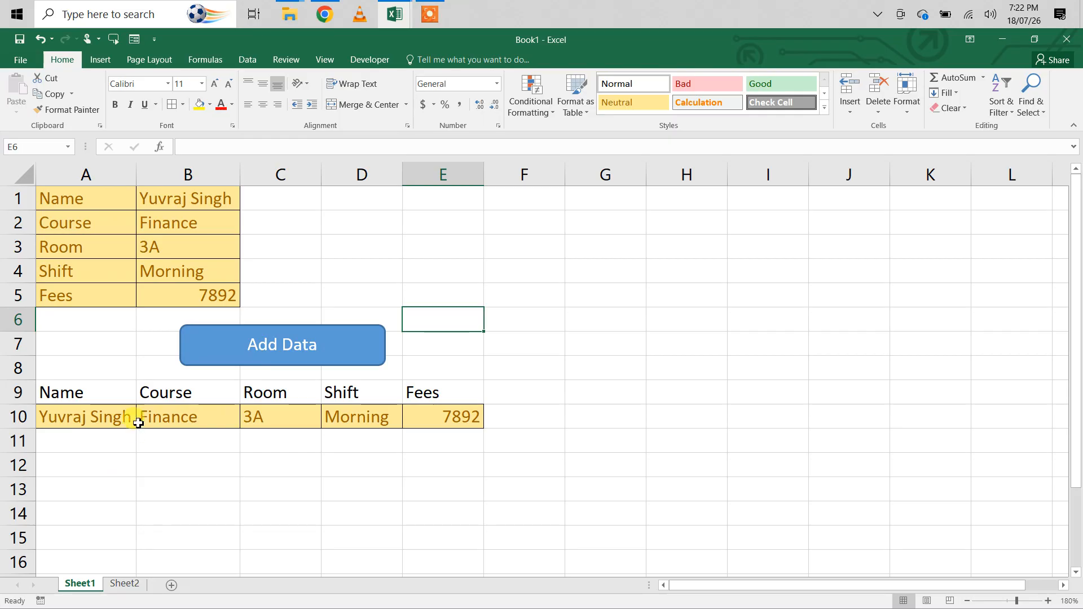
{"action": "right_click", "coordinate": [190, 340]}
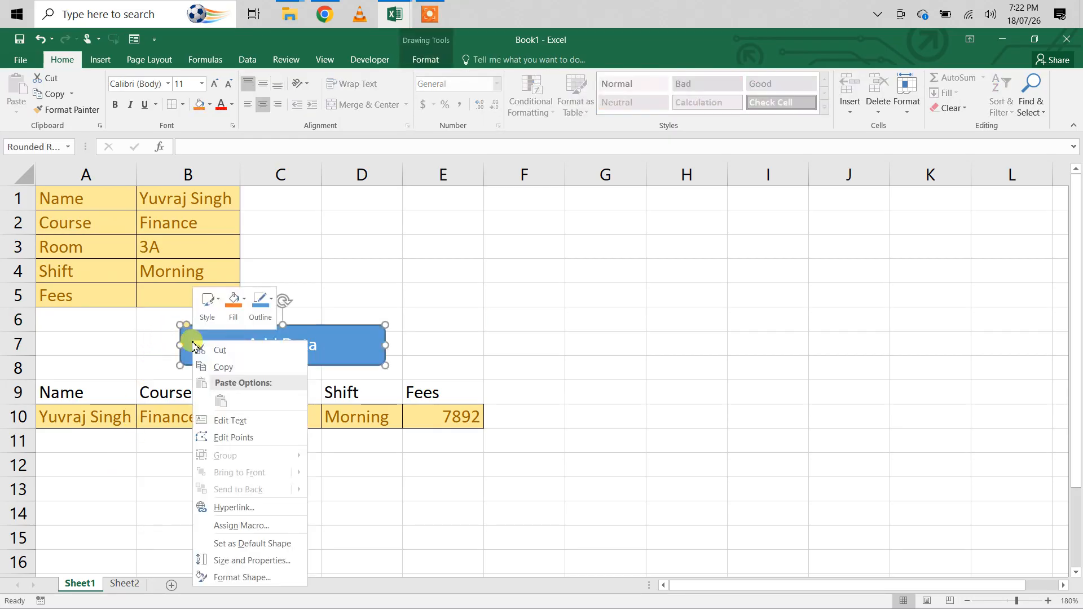
{"action": "left_click", "coordinate": [191, 339]}
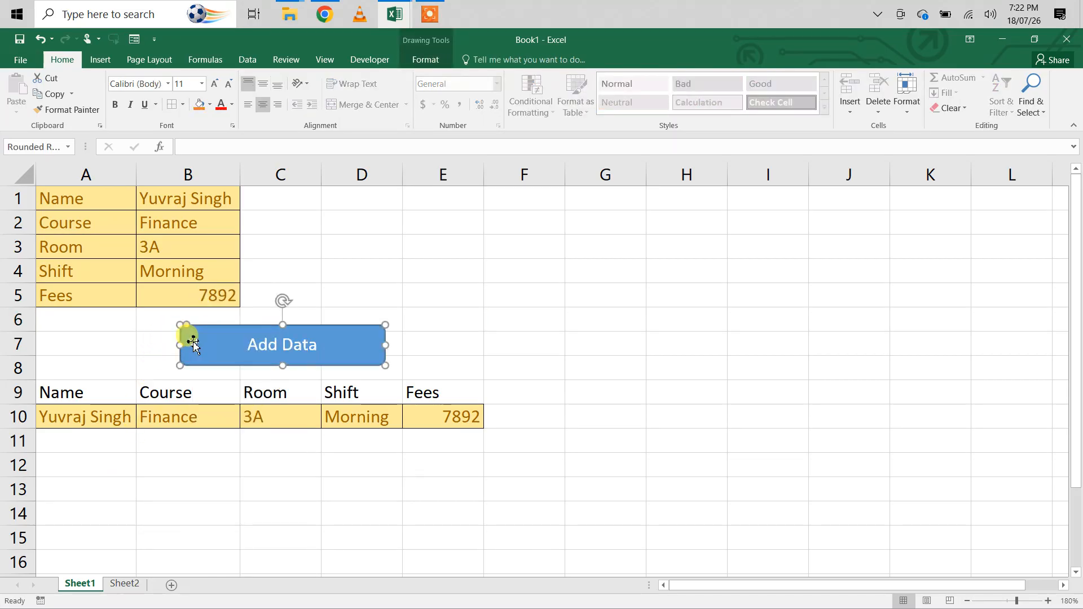
{"action": "key", "text": "Delete"}
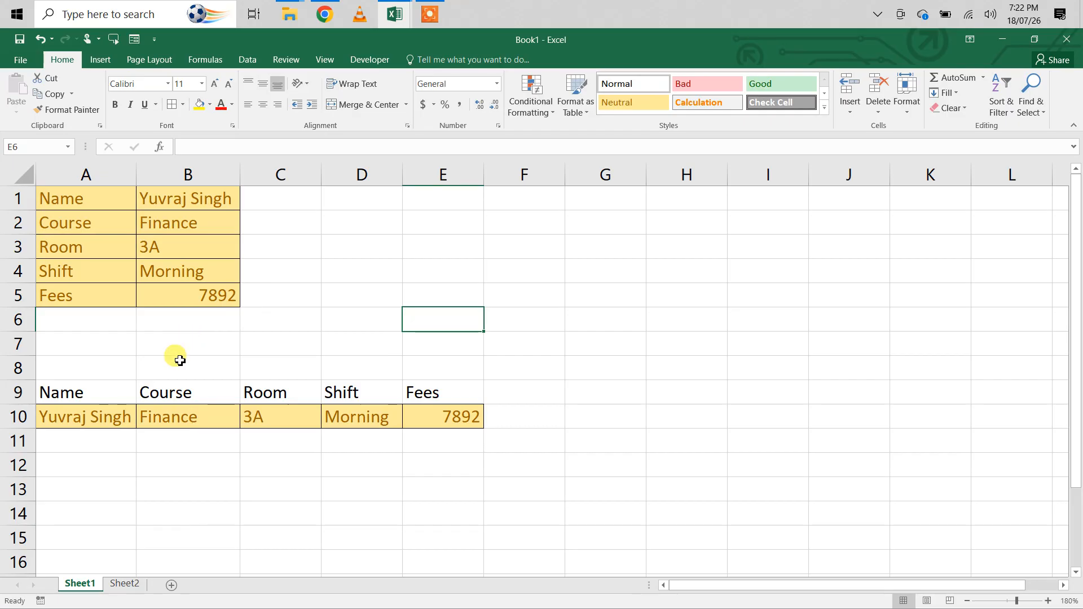
- Clear all contents and formatting from the record row A10:E10 below the table headers
{"action": "left_click_drag", "start_coordinate": [56, 417], "coordinate": [452, 426]}
{"action": "key", "text": "Delete"}
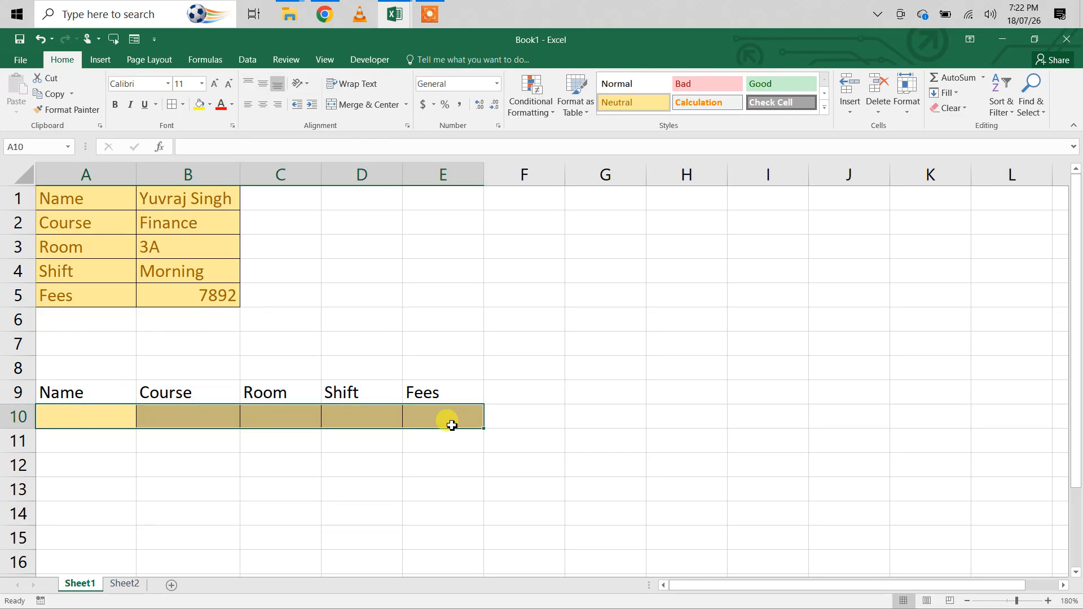
{"action": "left_click", "coordinate": [956, 109]}
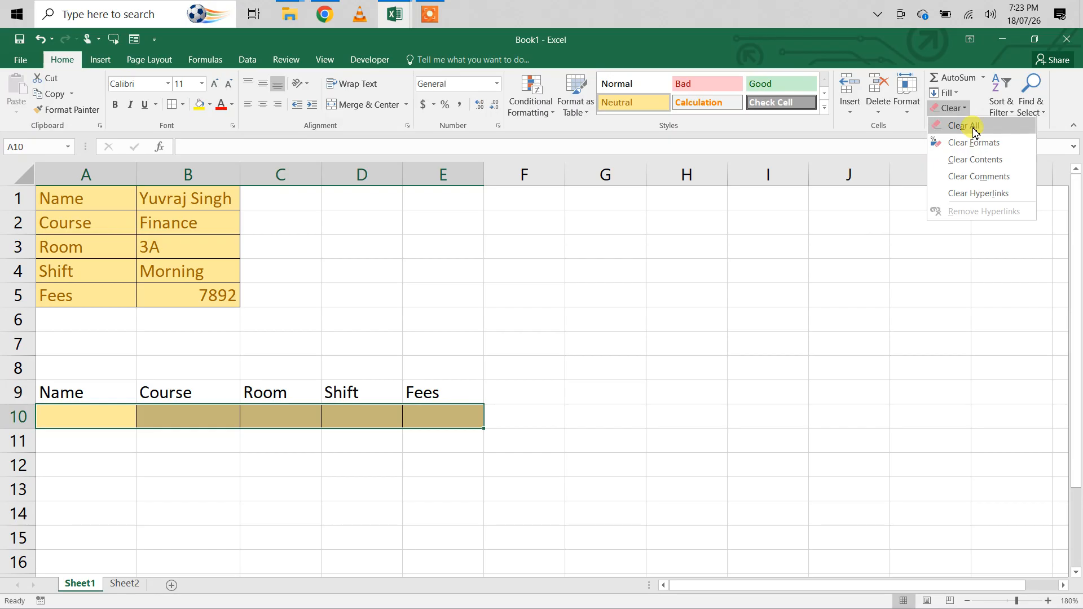
{"action": "left_click", "coordinate": [975, 131]}
- With A10 selected, start recording a macro named Add in this workbook, replacing the existing macro of that name
{"action": "left_click", "coordinate": [99, 424]}
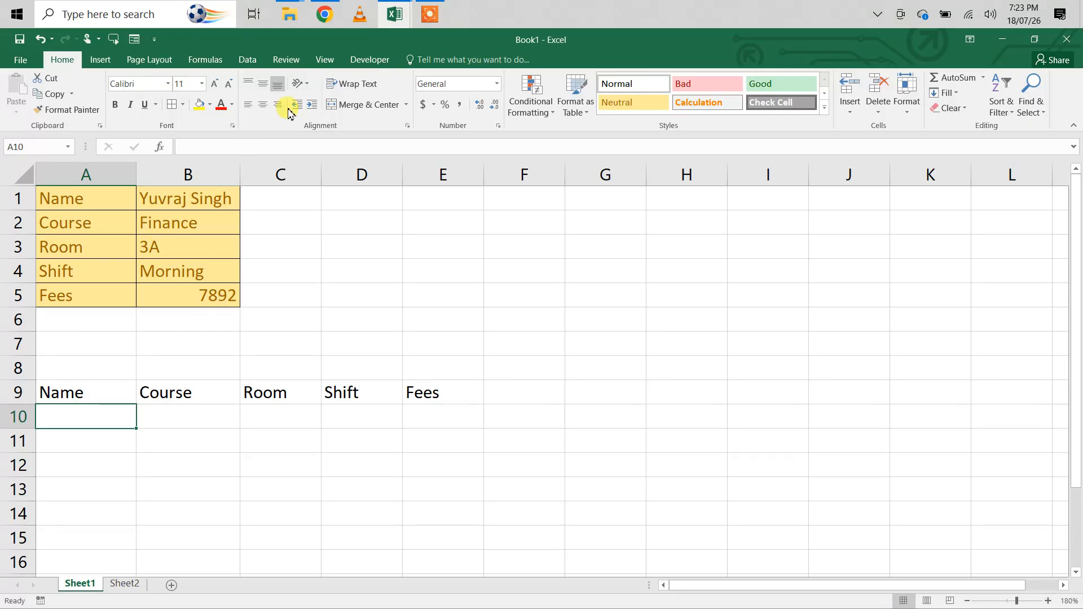
{"action": "left_click", "coordinate": [370, 60]}
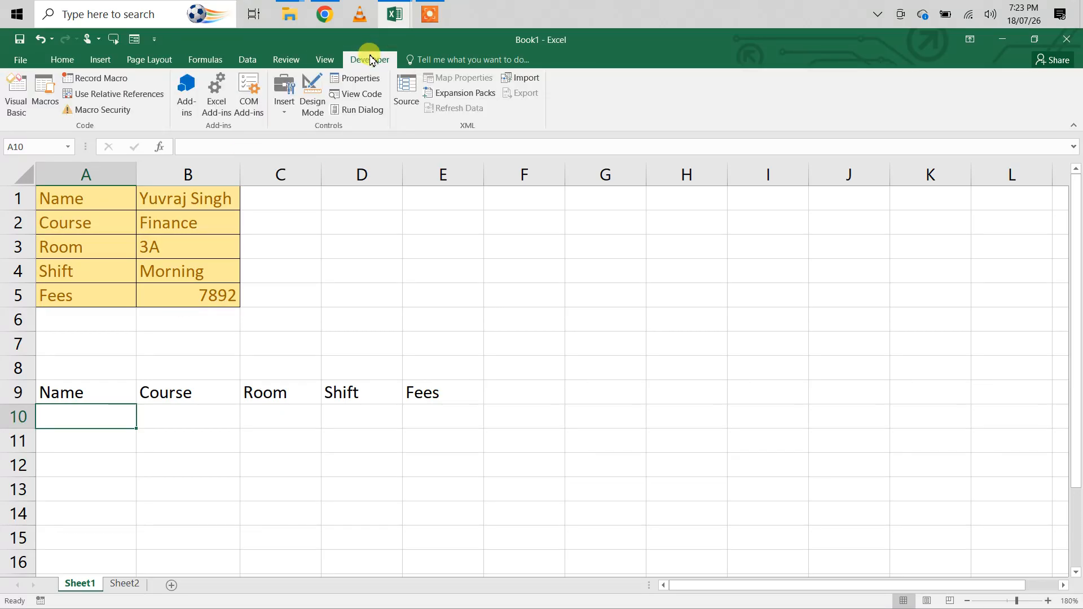
{"action": "left_click", "coordinate": [105, 79]}
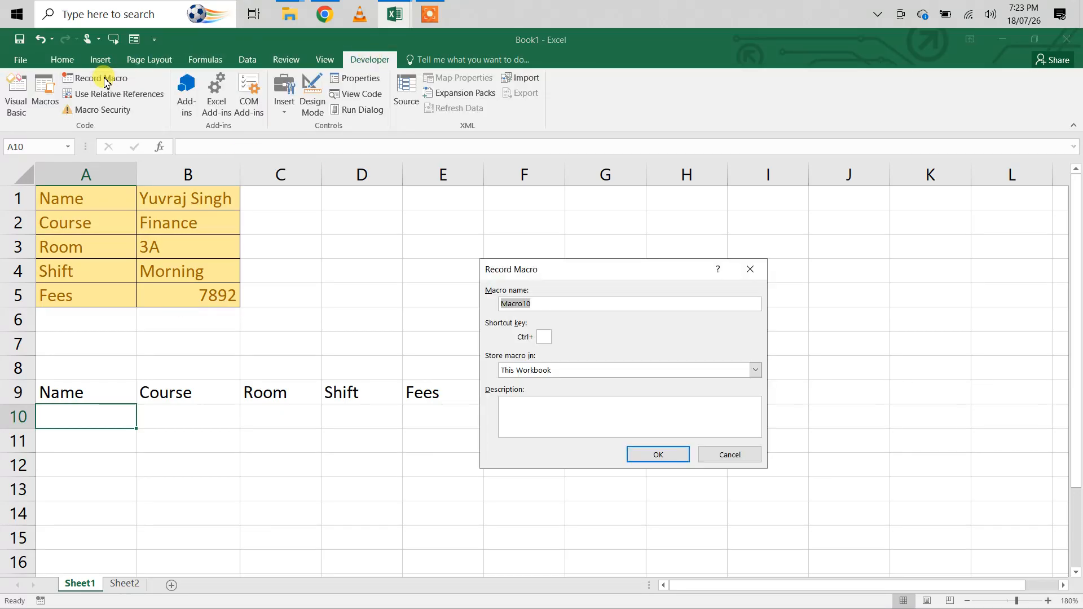
{"action": "type", "text": "Add"}
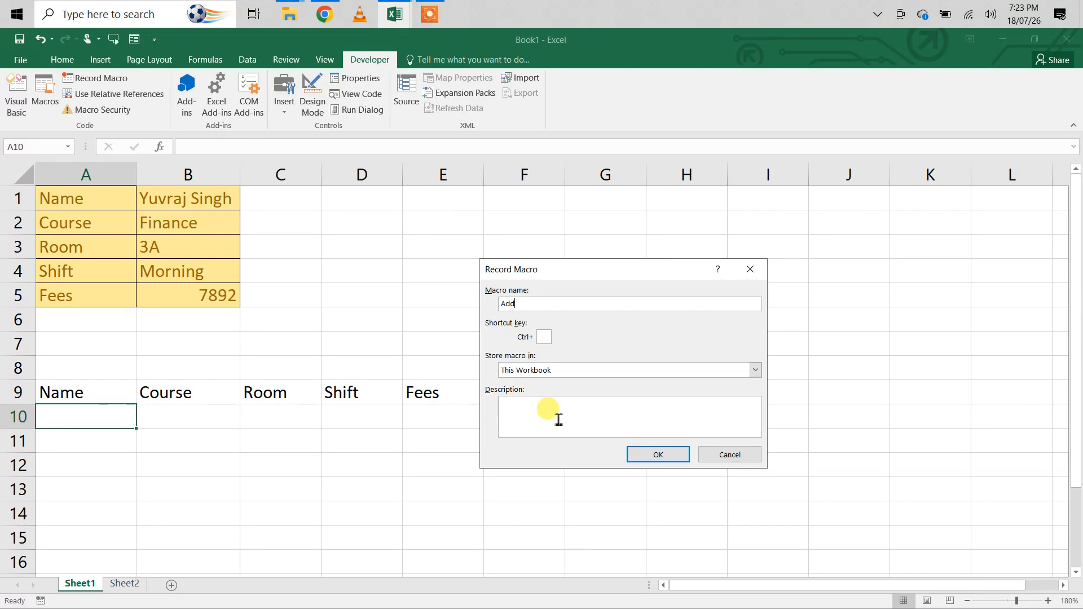
{"action": "left_click", "coordinate": [642, 458]}
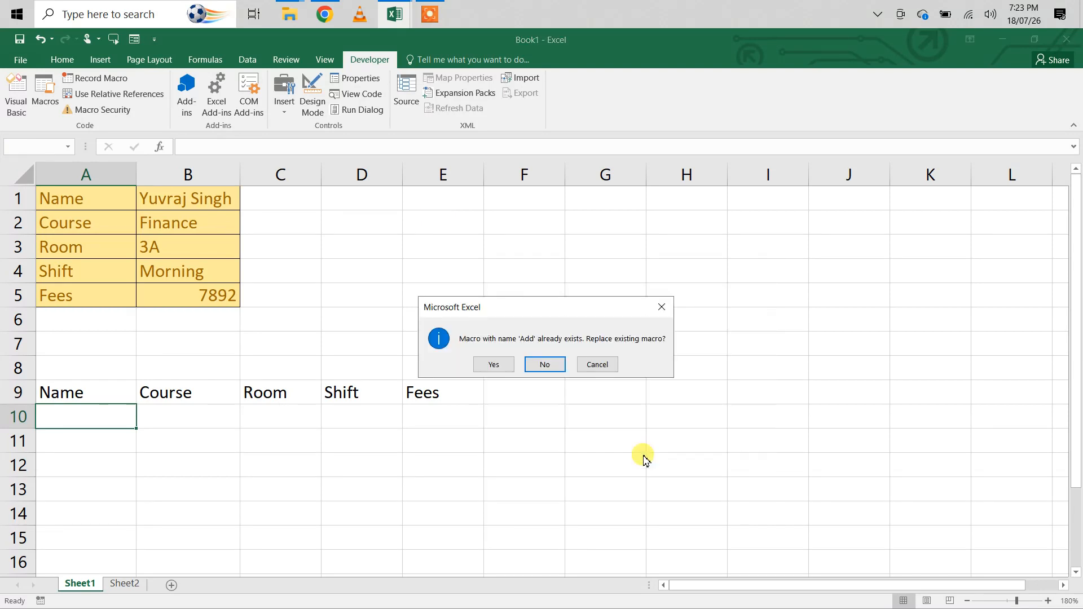
{"action": "left_click", "coordinate": [494, 366]}
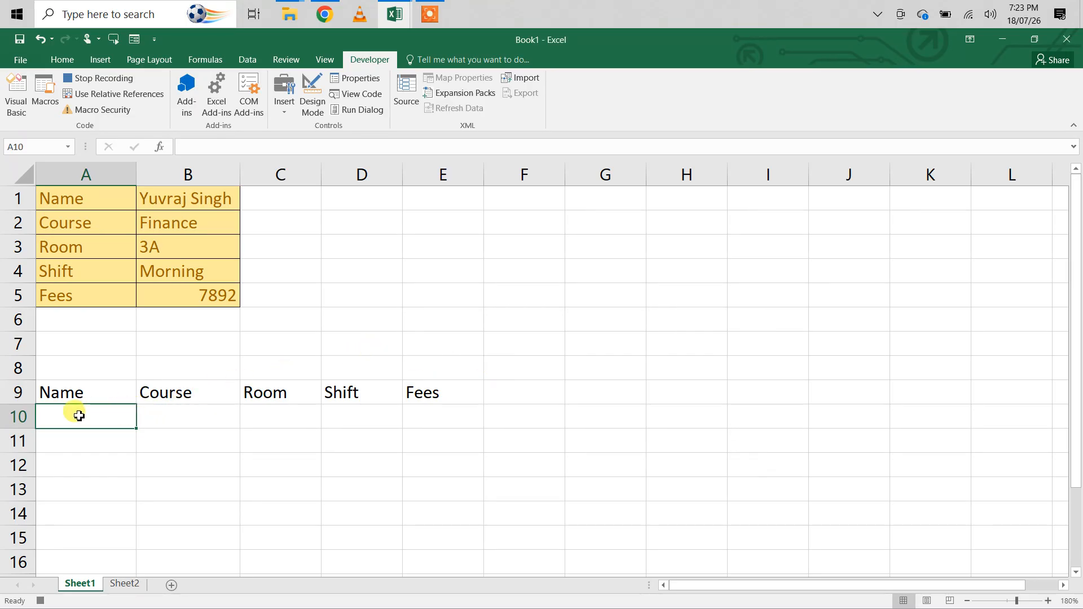
- Insert blank cells at A10:E10 below the table headers, shifting the existing cells down
{"action": "left_click_drag", "start_coordinate": [53, 418], "coordinate": [429, 421]}
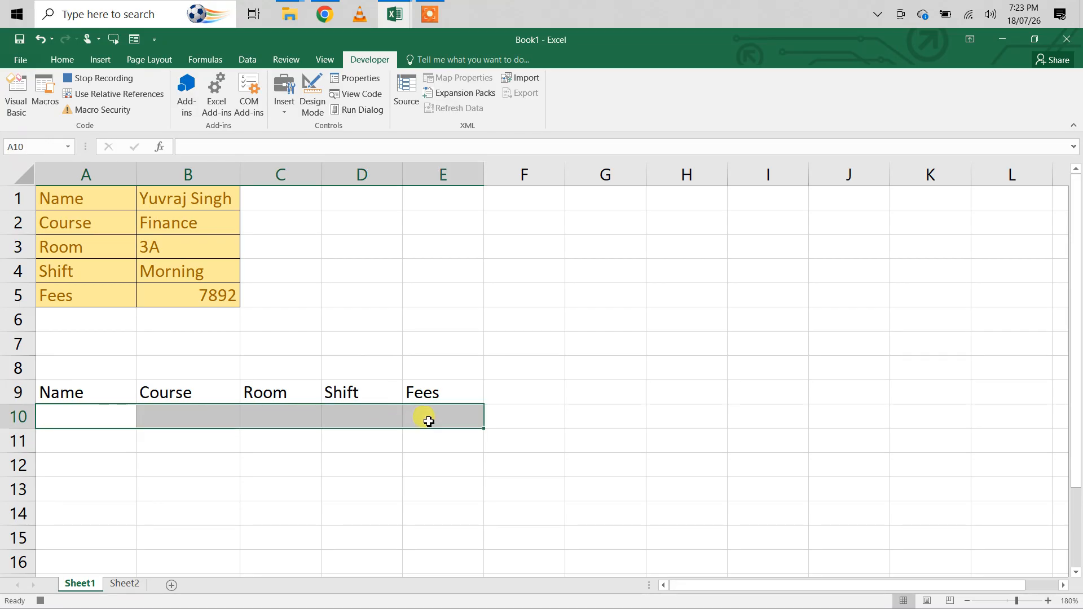
{"action": "right_click", "coordinate": [429, 421]}
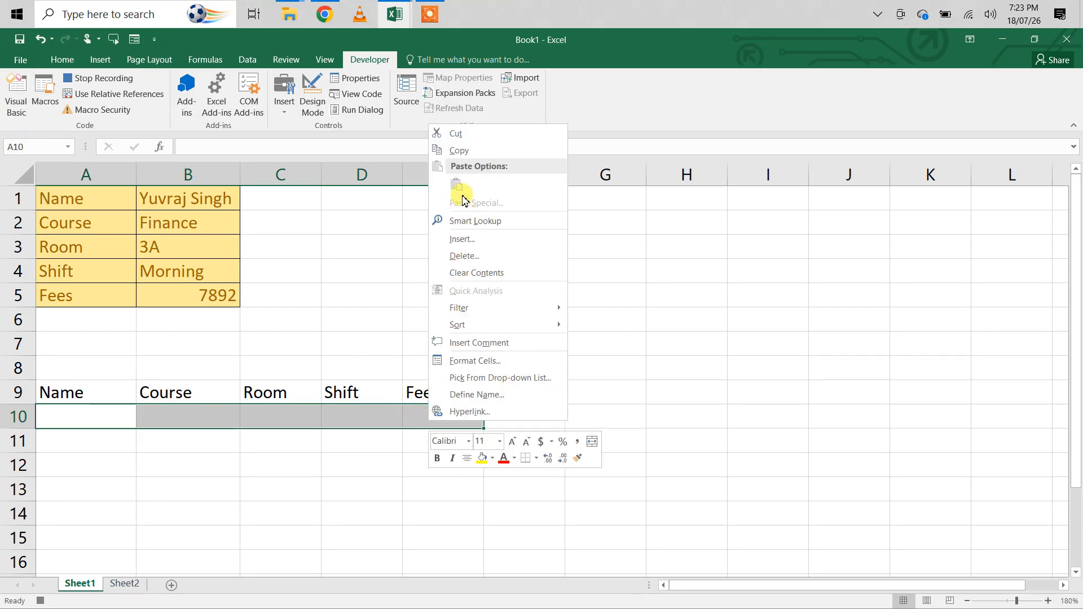
{"action": "left_click", "coordinate": [461, 239]}
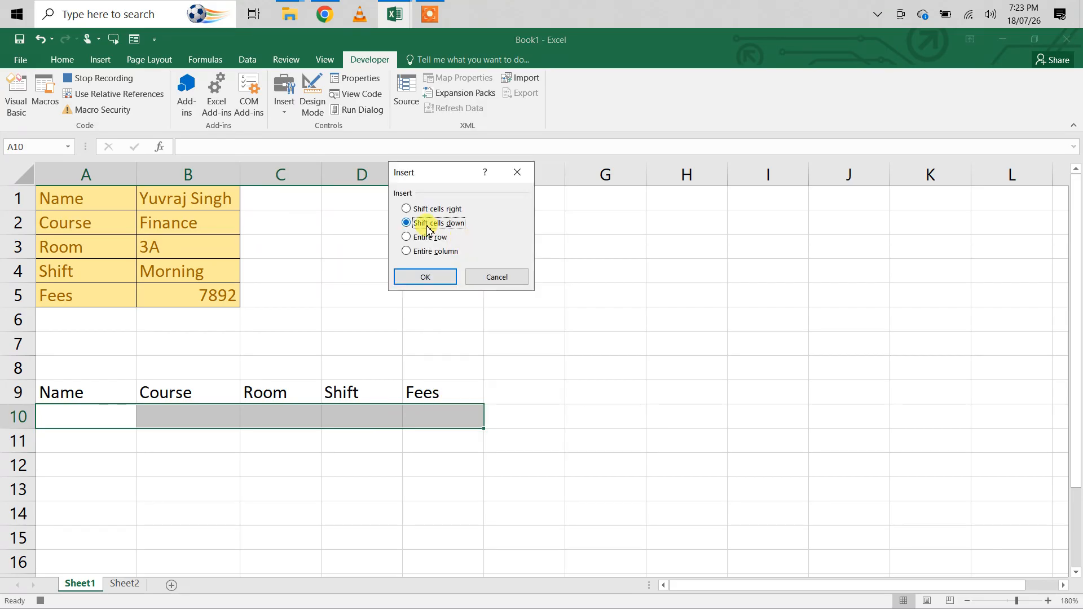
{"action": "left_click", "coordinate": [435, 277]}
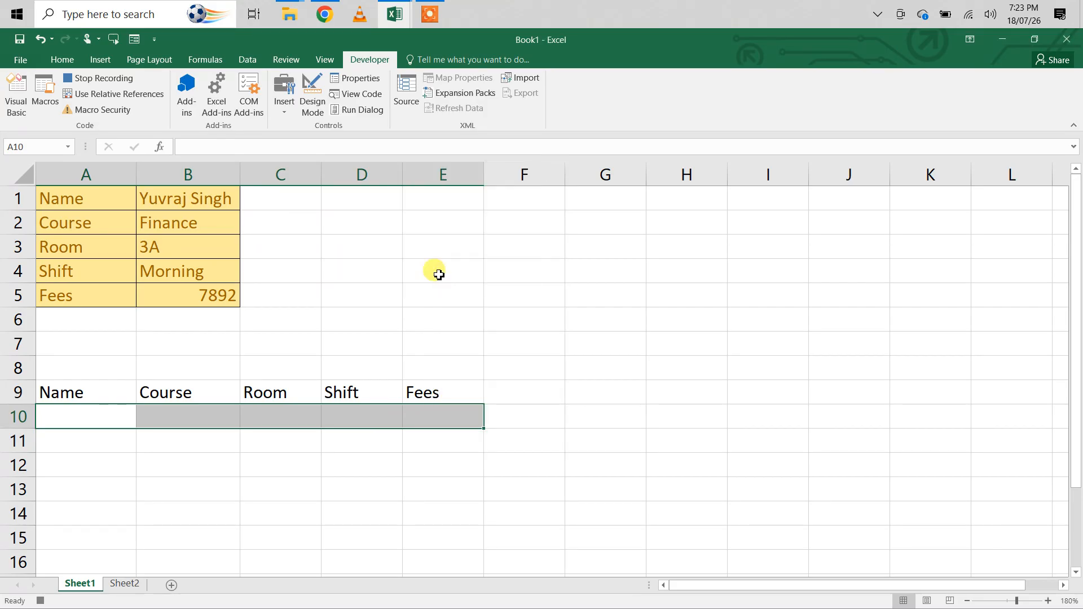
- Copy the form entries B1:B5 and paste them transposed into A10:E10 using Paste Special
{"action": "left_click_drag", "start_coordinate": [198, 193], "coordinate": [203, 301]}
{"action": "key", "text": "ctrl+c"}
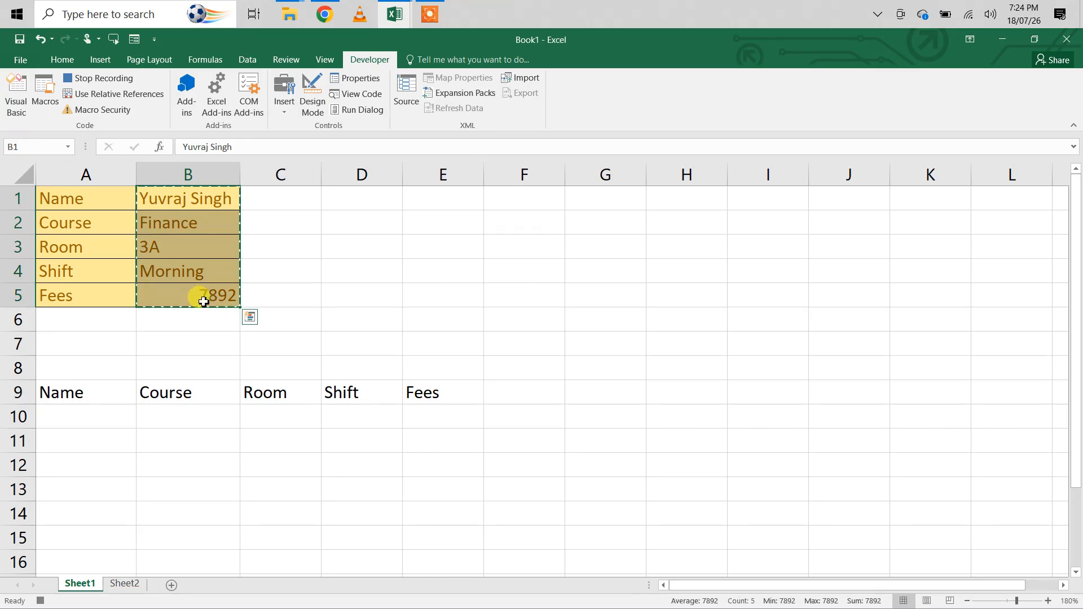
{"action": "left_click_drag", "start_coordinate": [53, 412], "coordinate": [418, 418]}
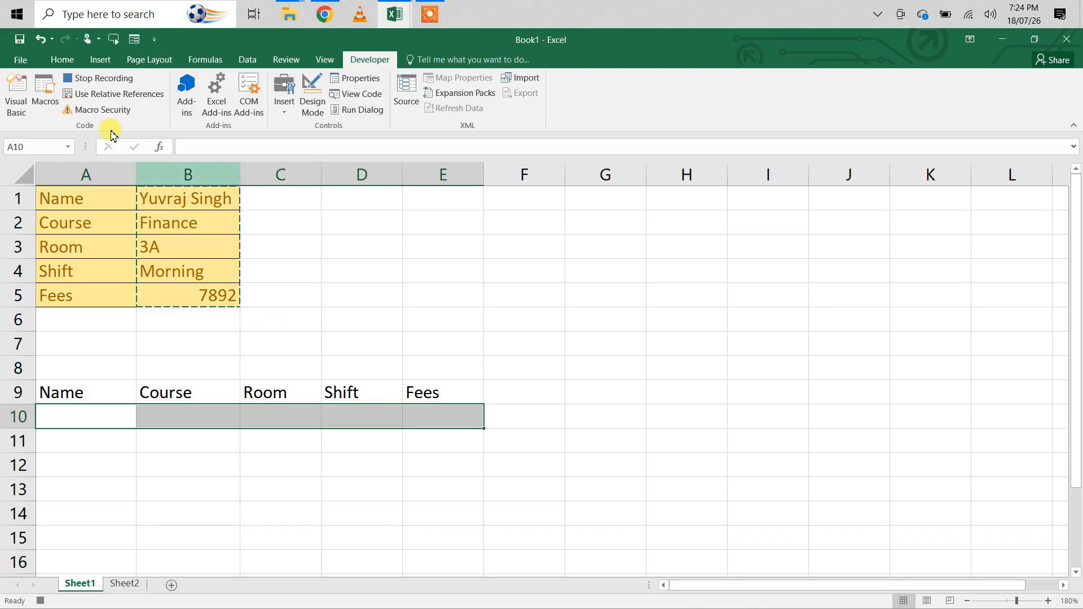
{"action": "left_click", "coordinate": [61, 58]}
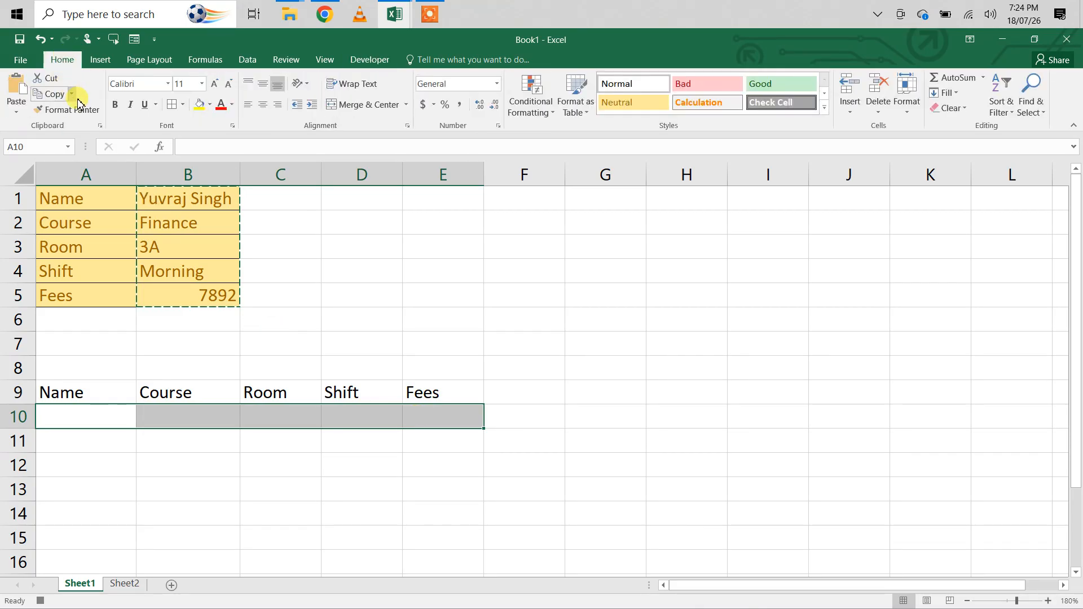
{"action": "left_click", "coordinate": [17, 118]}
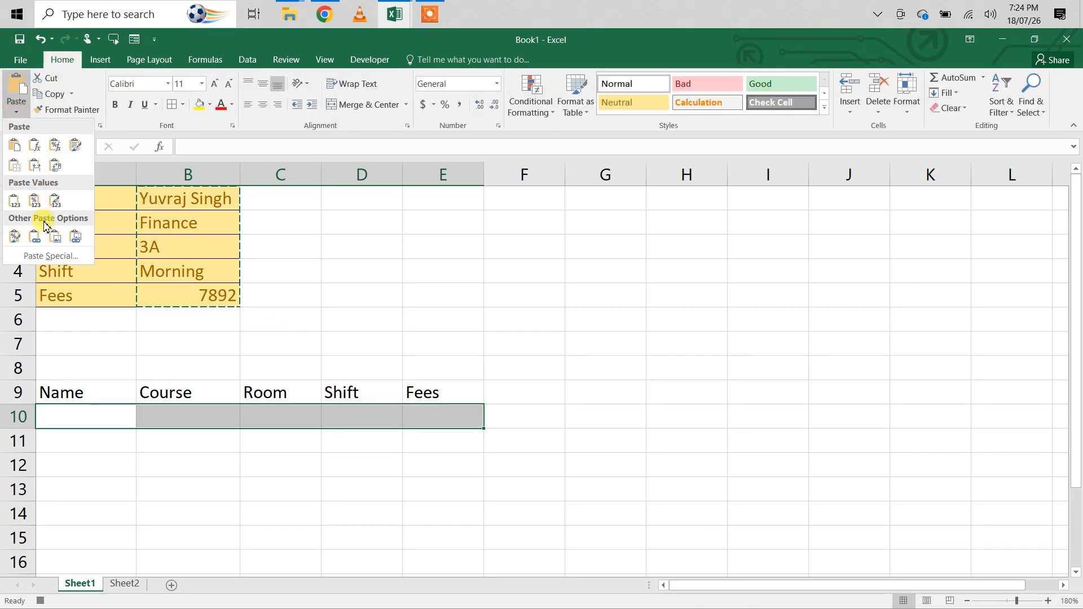
{"action": "left_click", "coordinate": [50, 255]}
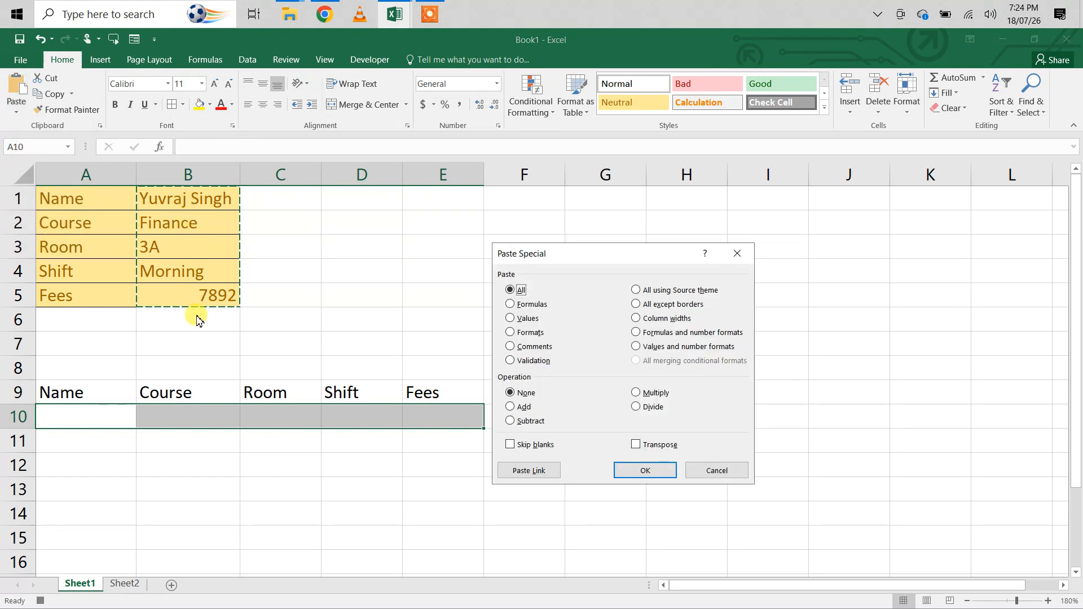
{"action": "left_click", "coordinate": [636, 445]}
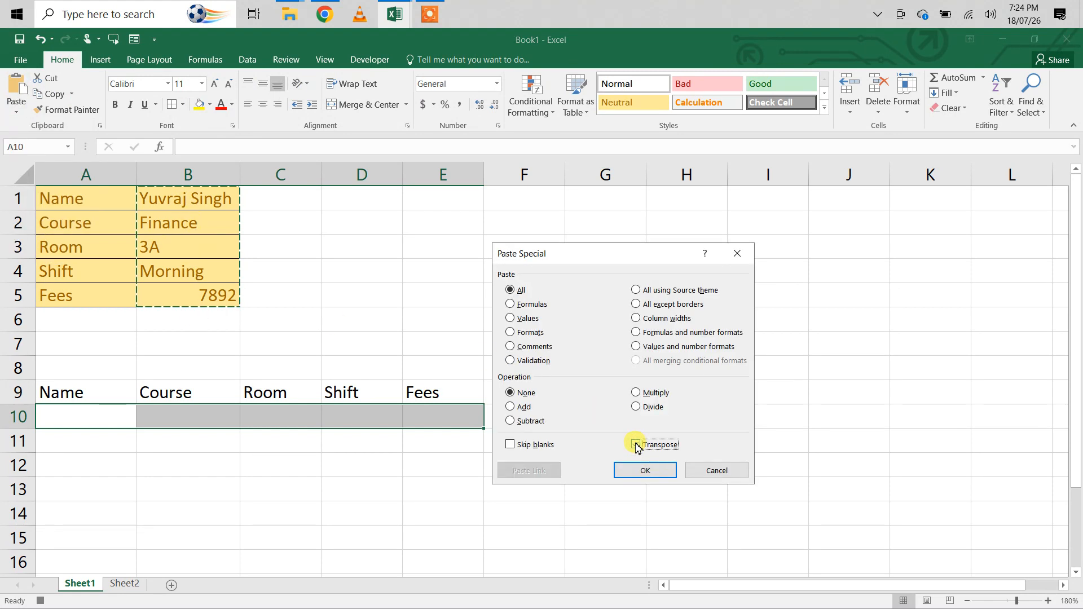
{"action": "left_click", "coordinate": [643, 471]}
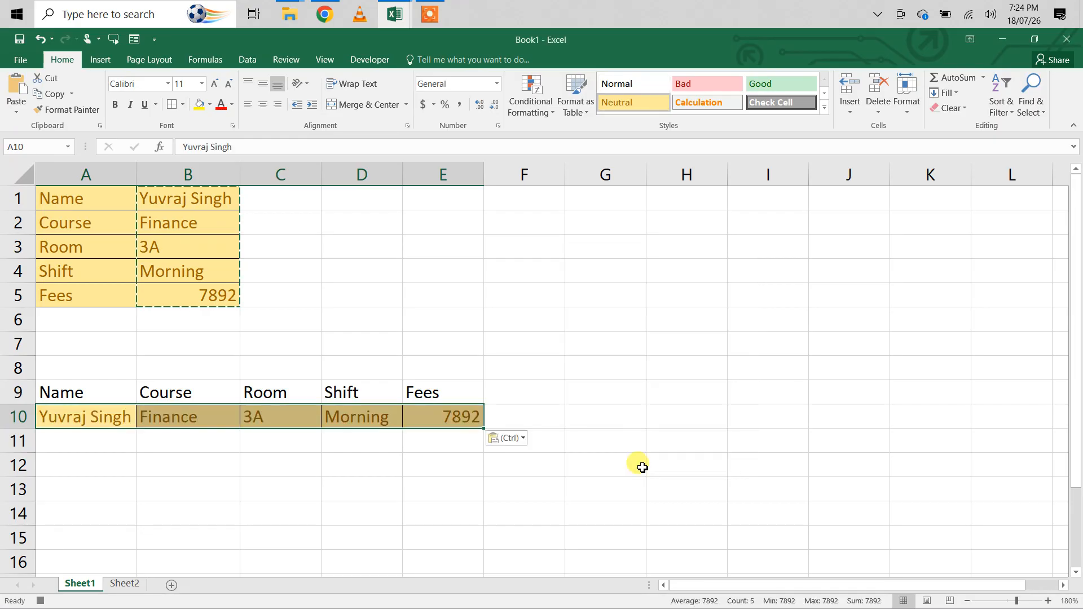
- Clear the contents of the form entry cells B1:B5 and stop recording the macro
{"action": "left_click", "coordinate": [201, 201]}
{"action": "left_click_drag", "start_coordinate": [201, 201], "coordinate": [207, 297]}
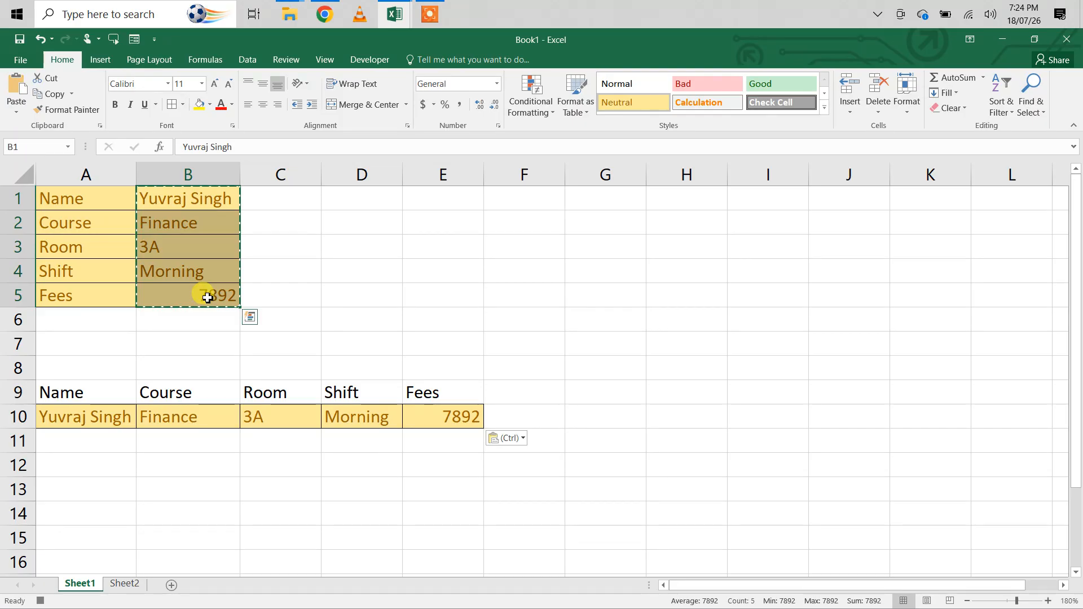
{"action": "key", "text": "Delete"}
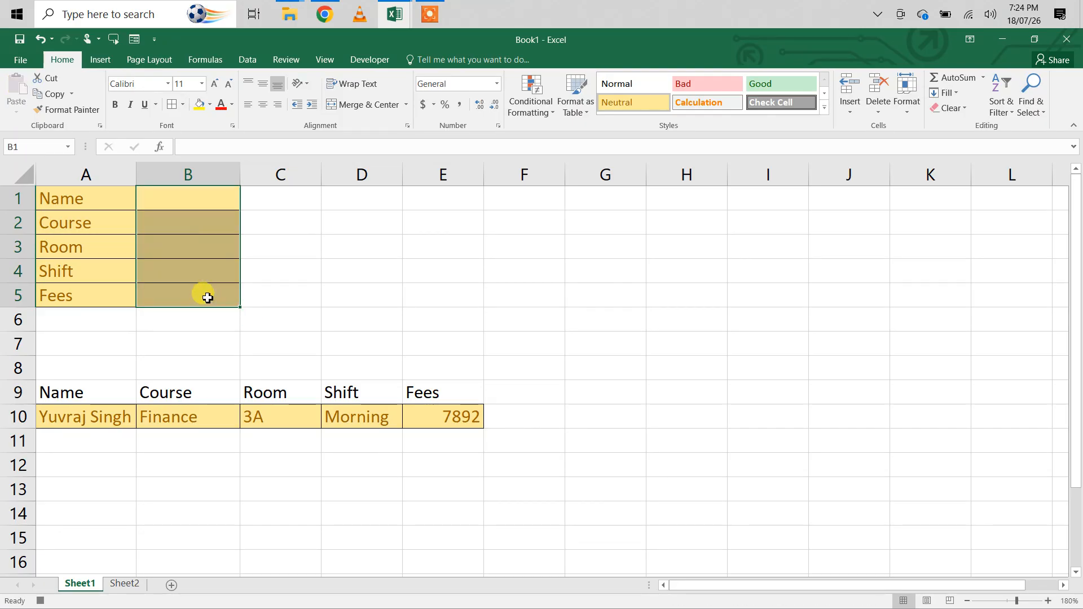
{"action": "left_click", "coordinate": [361, 62]}
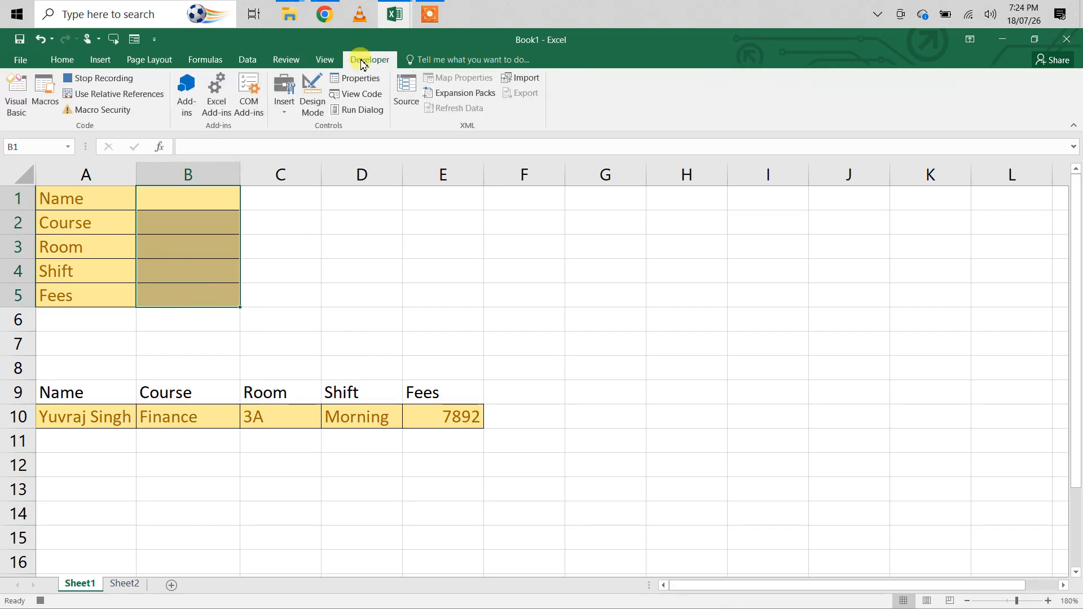
{"action": "left_click", "coordinate": [111, 84]}
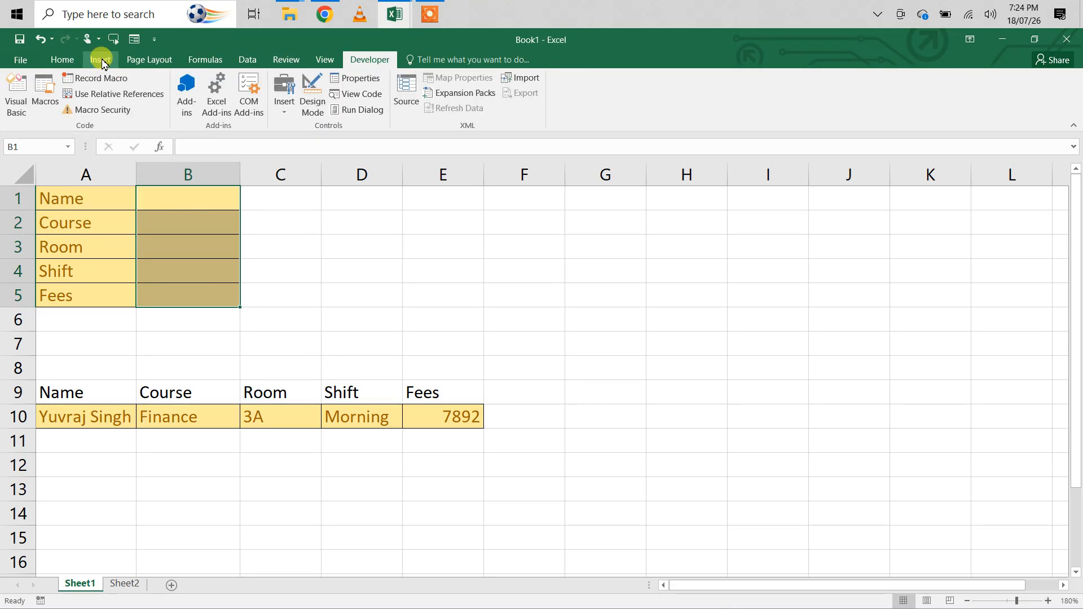
- Draw a rounded rectangle about 1.78" wide and 0.38" high between the form and the table, and apply the solid green shape style
{"action": "left_click", "coordinate": [99, 59]}
{"action": "left_click", "coordinate": [241, 77]}
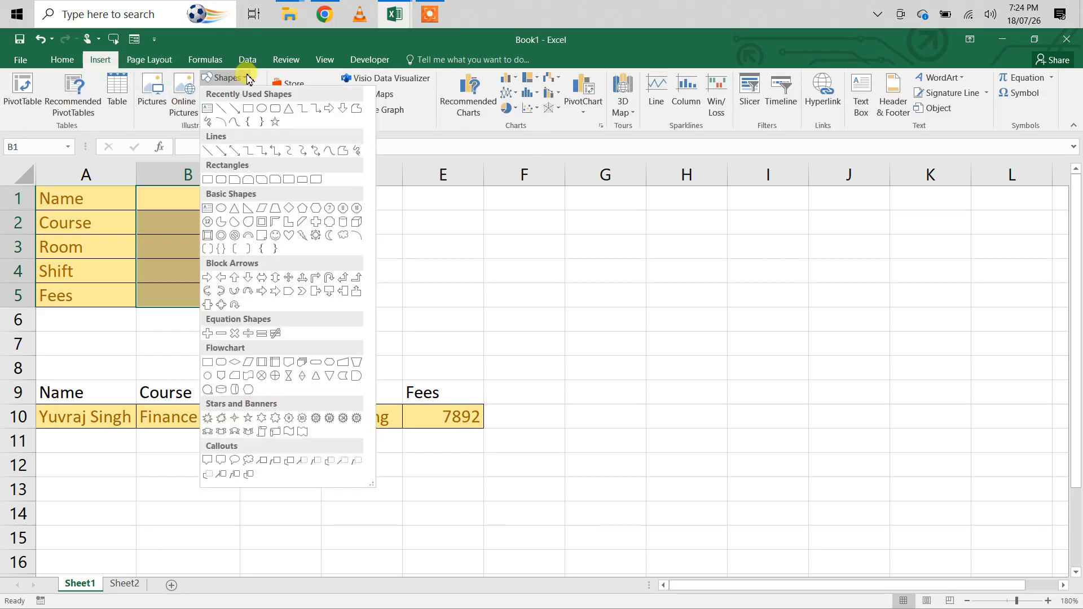
{"action": "left_click", "coordinate": [276, 111]}
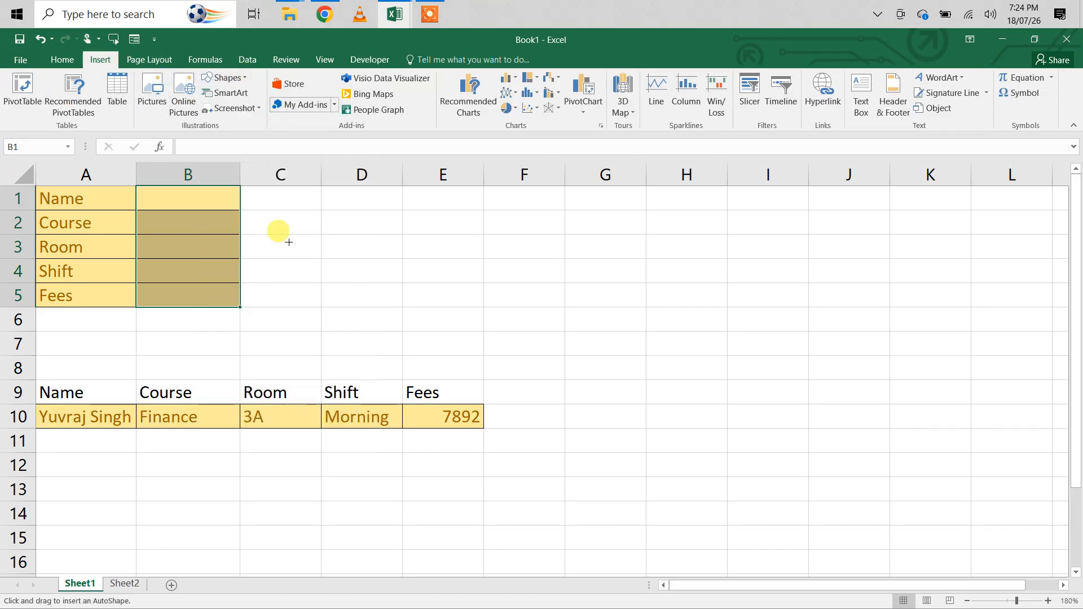
{"action": "mouse_move", "coordinate": [195, 319]}
{"action": "left_mouse_down"}
{"action": "mouse_move", "coordinate": [308, 367]}
{"action": "mouse_move", "coordinate": [412, 367]}
{"action": "left_mouse_up"}
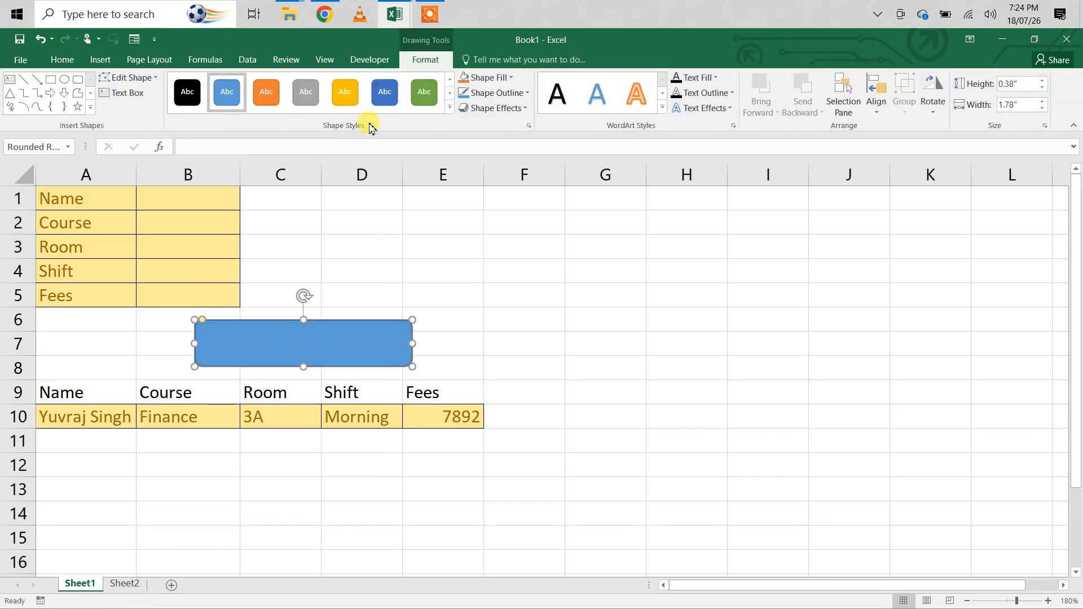
{"action": "left_click", "coordinate": [429, 93]}
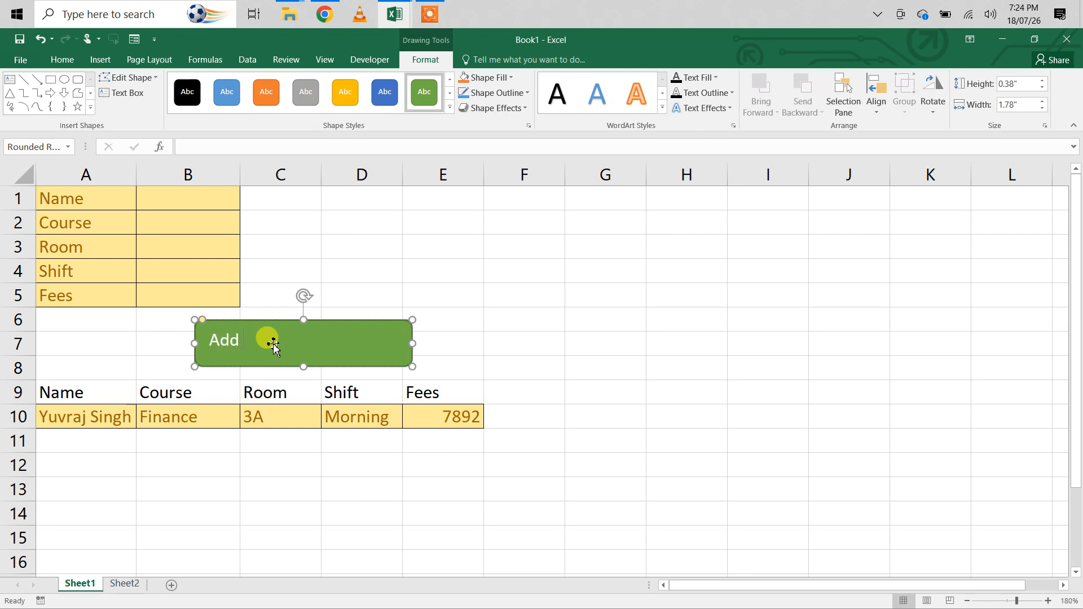
- Label the green rounded rectangle "Add Data" and centre the text horizontally
{"action": "type", "text": "Add Data"}
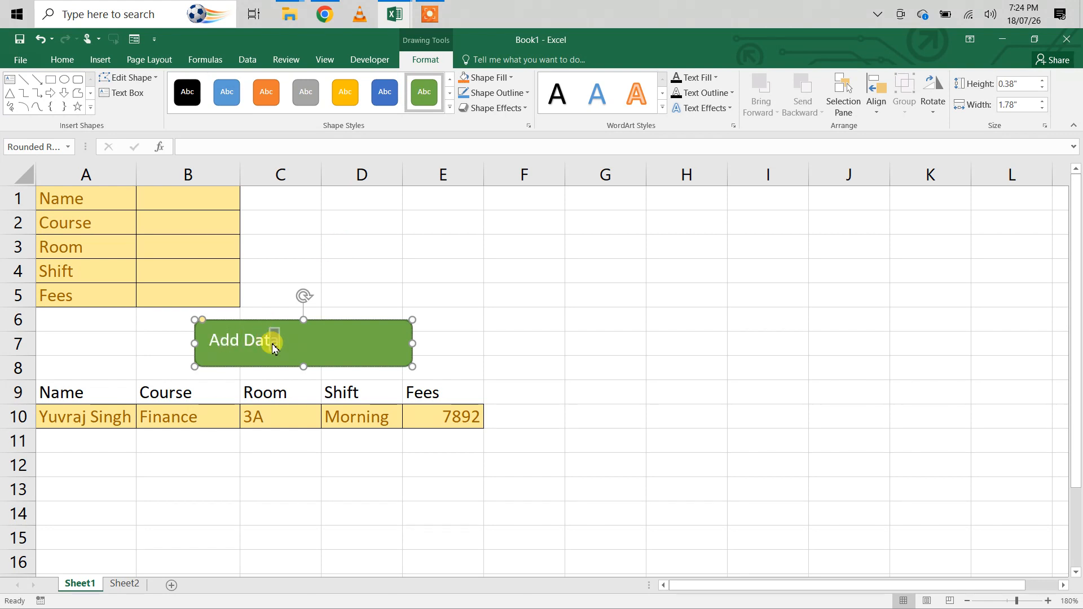
{"action": "key", "text": "ctrl+shift+Left"}
{"action": "key", "text": "ctrl+shift+Left"}
{"action": "key", "text": "ctrl+e"}
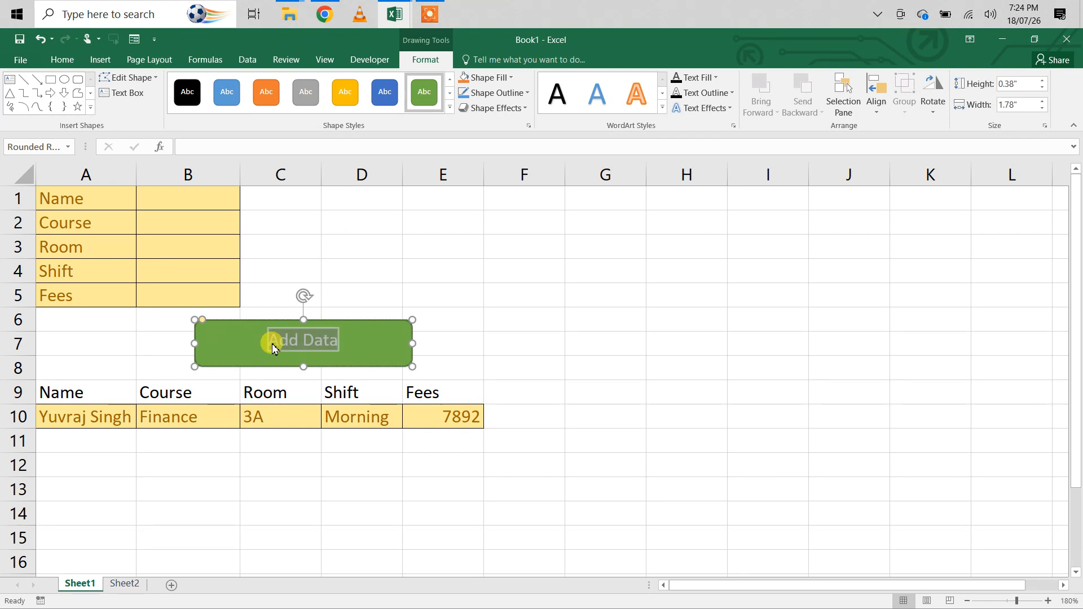
{"action": "left_click", "coordinate": [61, 59]}
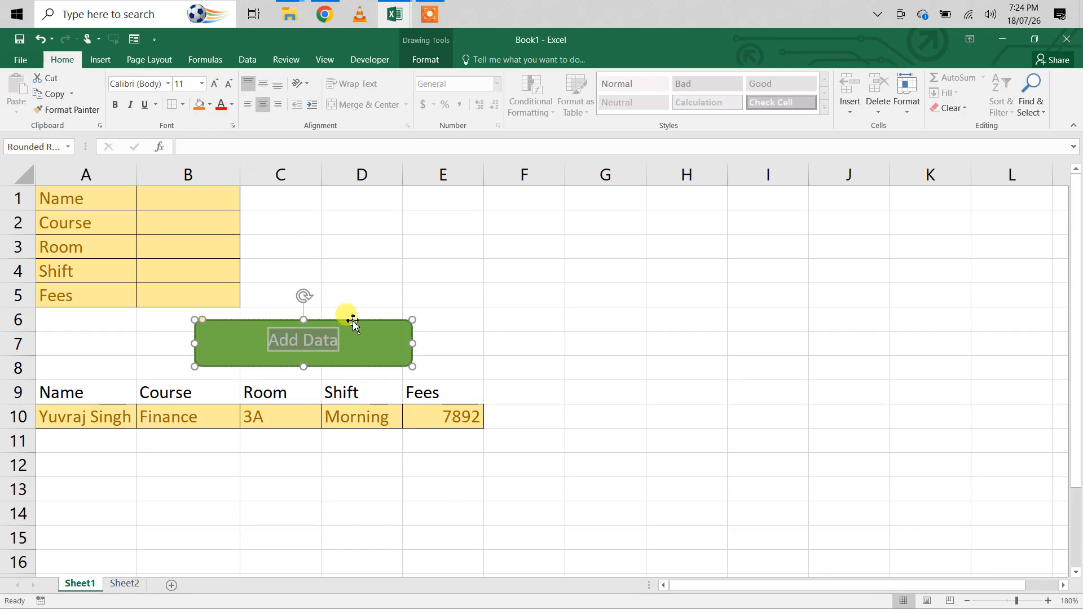
{"action": "left_click", "coordinate": [454, 328]}
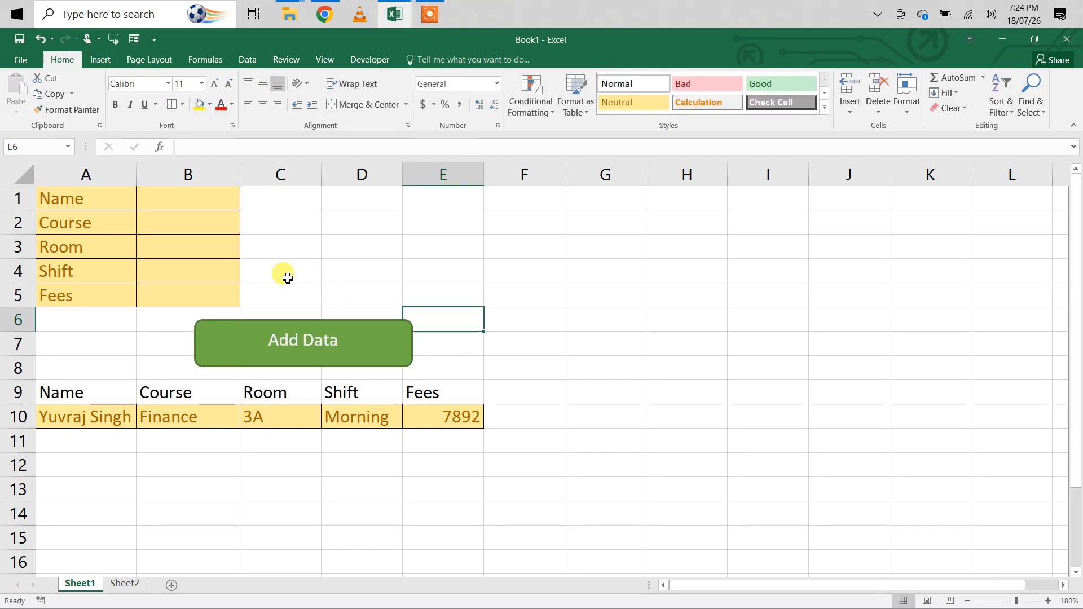
- Assign the Add macro to the Add Data button shape
{"action": "left_click", "coordinate": [363, 342]}
{"action": "right_click", "coordinate": [362, 339]}
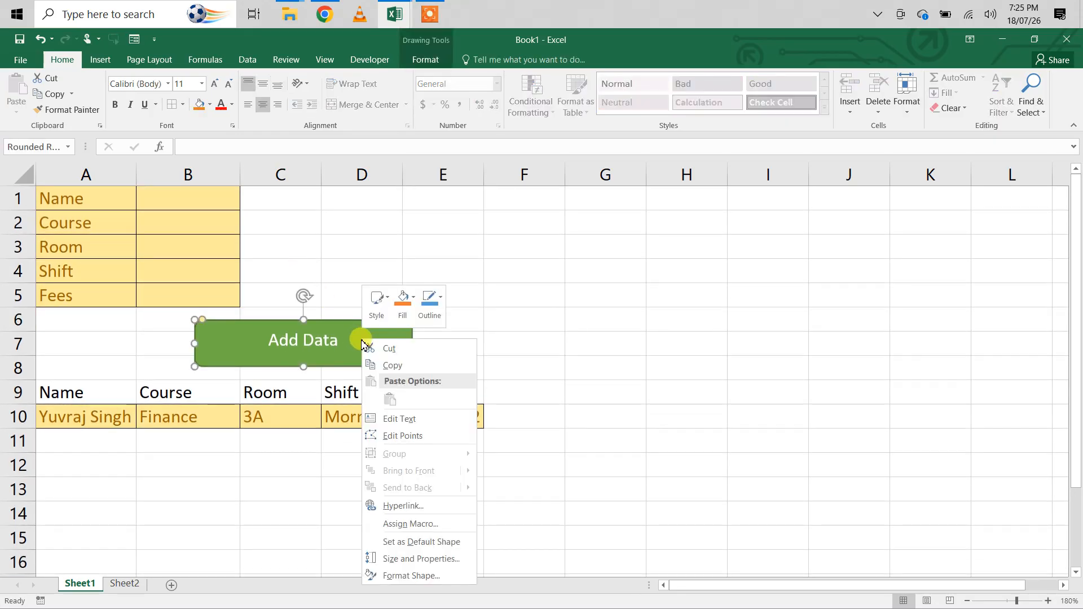
{"action": "left_click", "coordinate": [411, 524]}
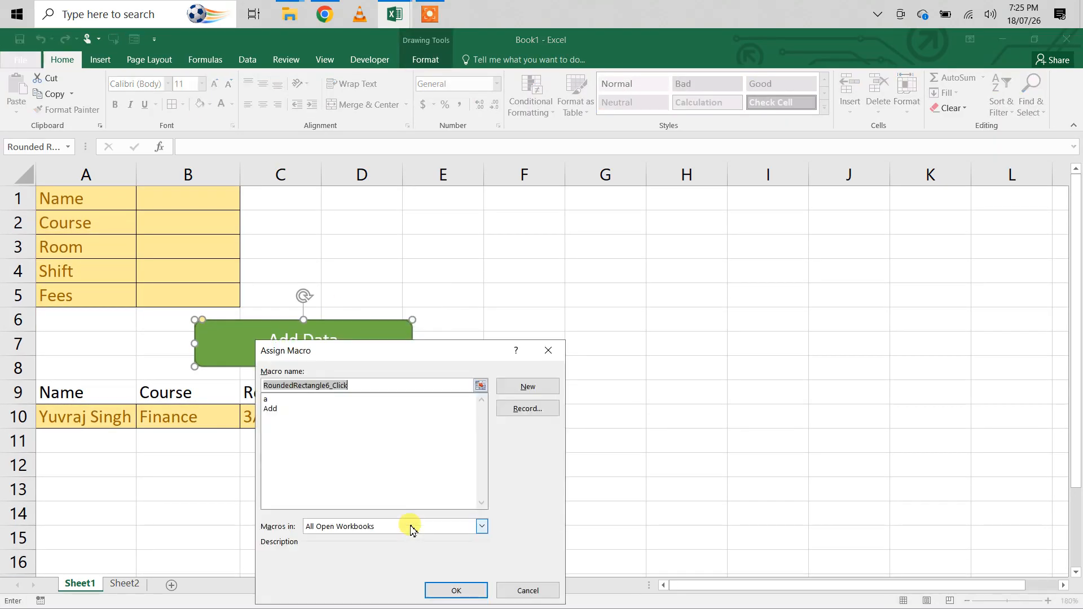
{"action": "left_click", "coordinate": [271, 408]}
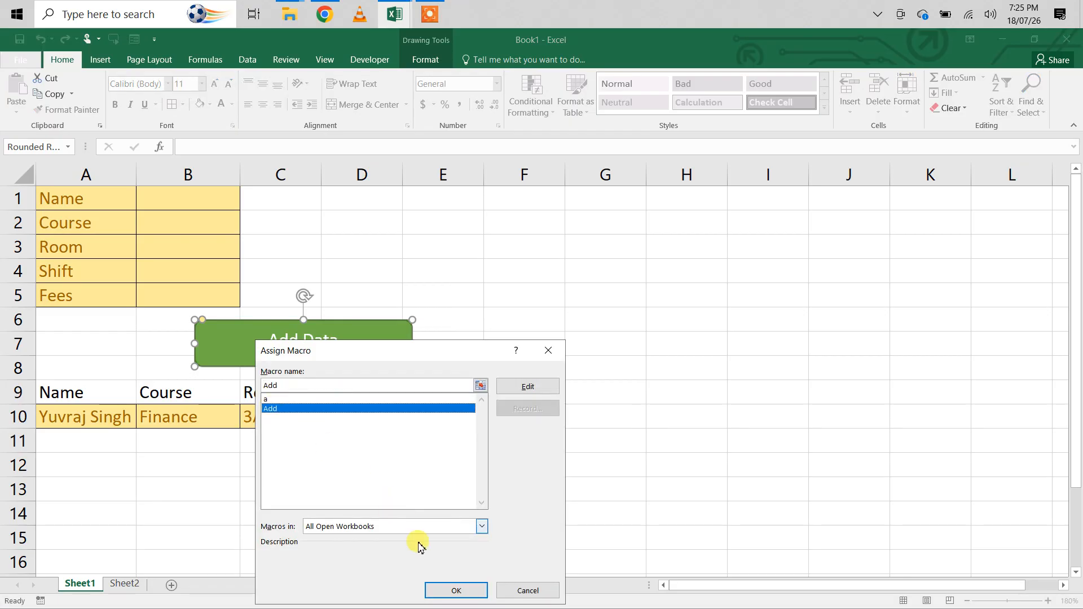
{"action": "left_click", "coordinate": [450, 590]}
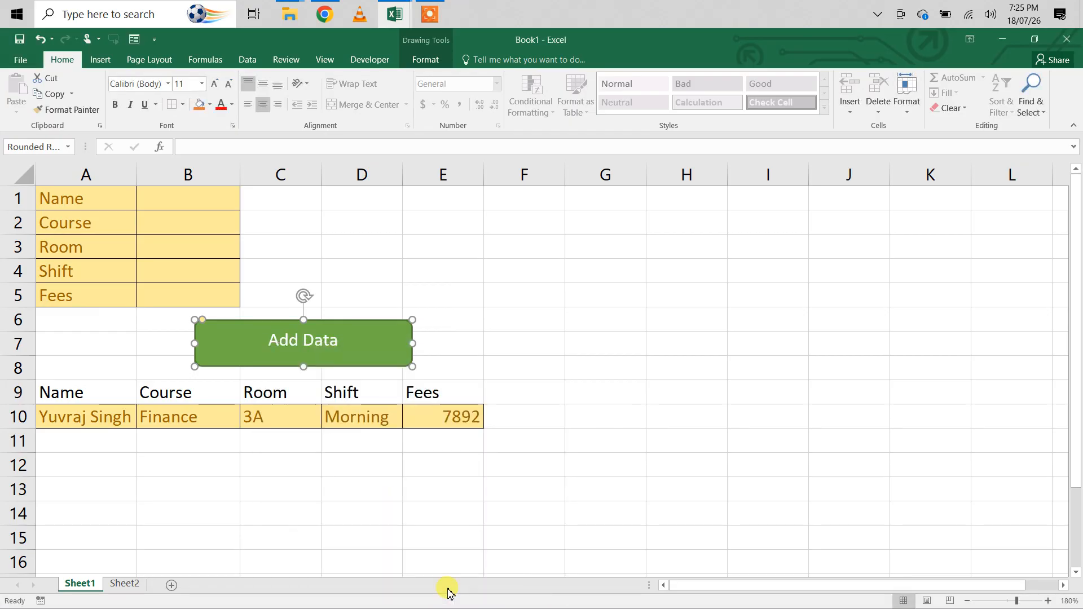
- Enter the new student's full name in the form's Name cell B1
{"action": "left_click", "coordinate": [183, 201]}
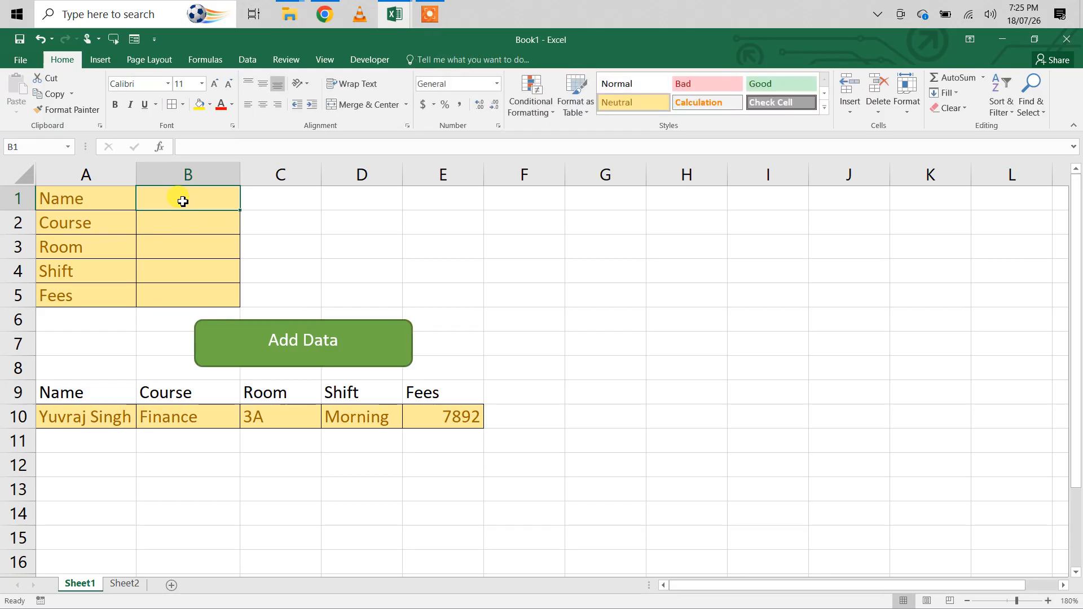
{"action": "type", "text": "Pan"}
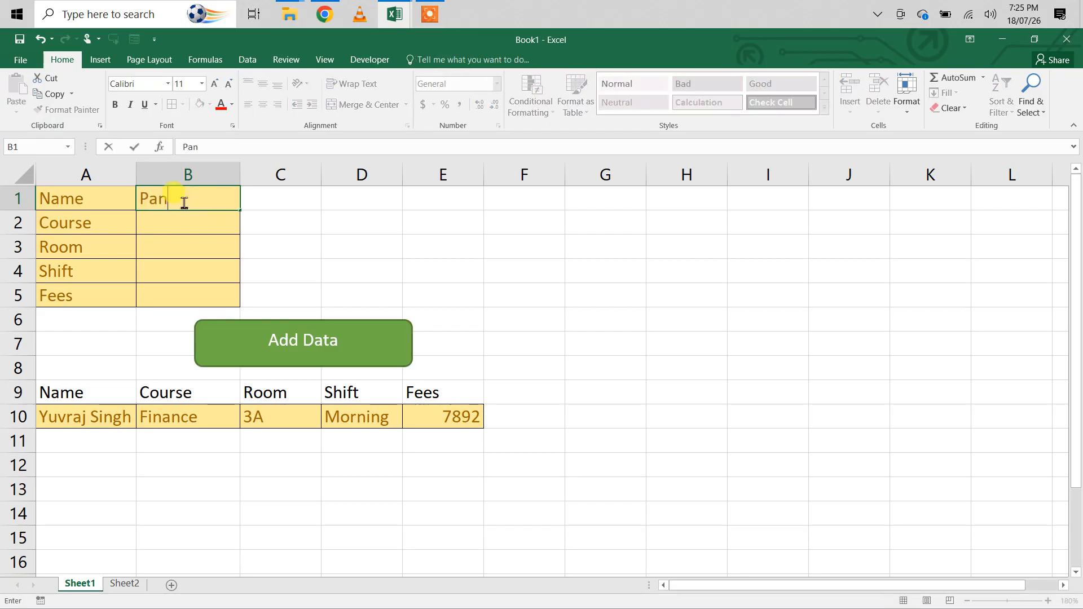
{"action": "type", "text": "kaj Trpathi"}
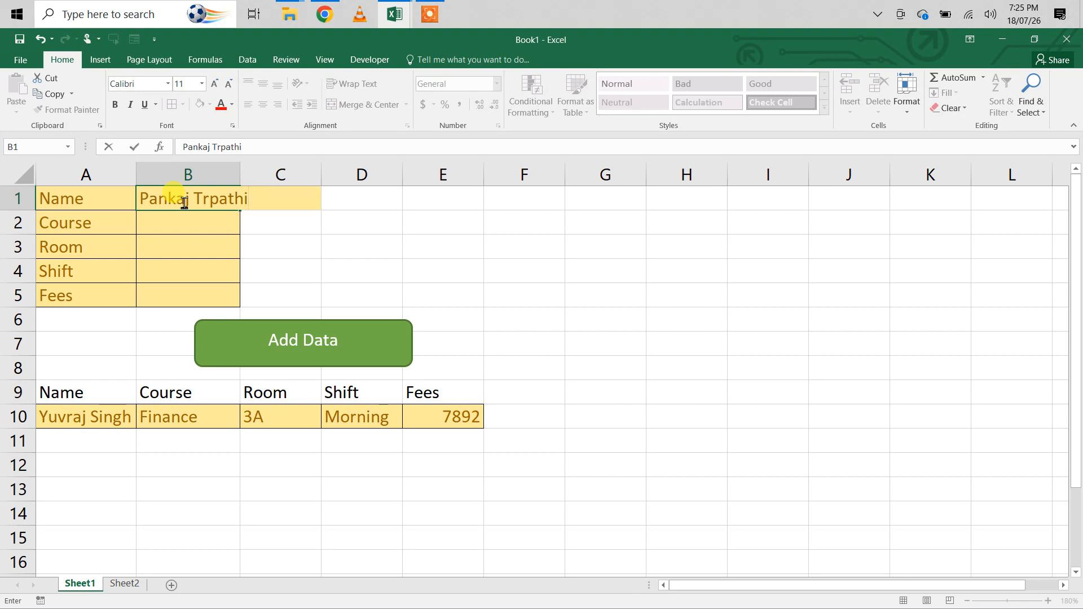
{"action": "key", "text": "BackSpace"}
{"action": "key", "text": "BackSpace"}
{"action": "key", "text": "BackSpace"}
{"action": "key", "text": "BackSpace"}
{"action": "key", "text": "BackSpace"}
{"action": "type", "text": "ipathi"}
{"action": "key", "text": "Return"}
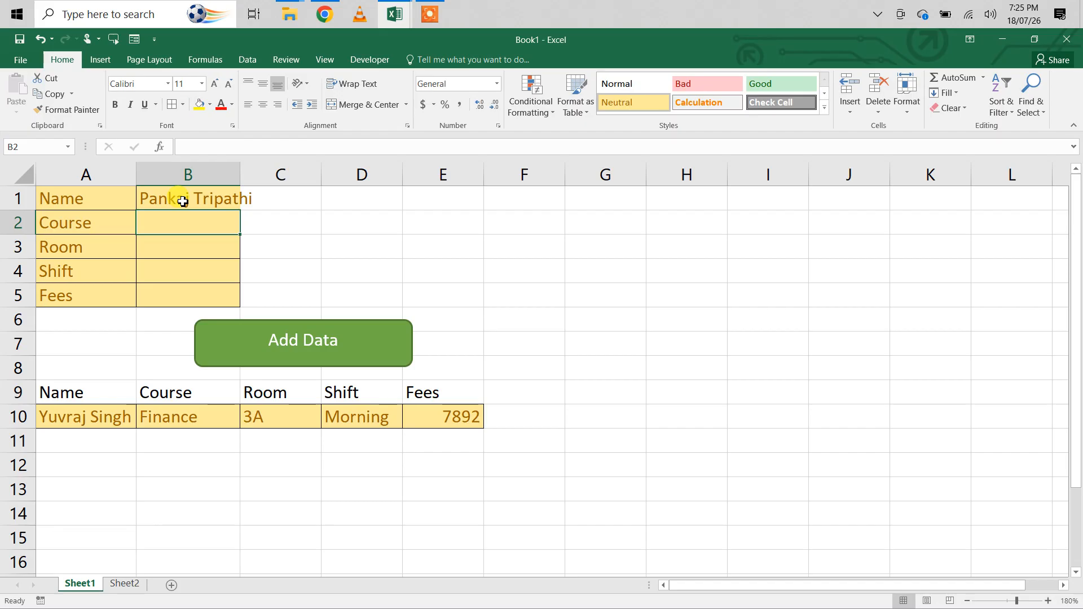
- Complete the form with course DTP, room 2B, shift Noon and fees 4237, and add the record to the table
{"action": "type", "text": "DTP"}
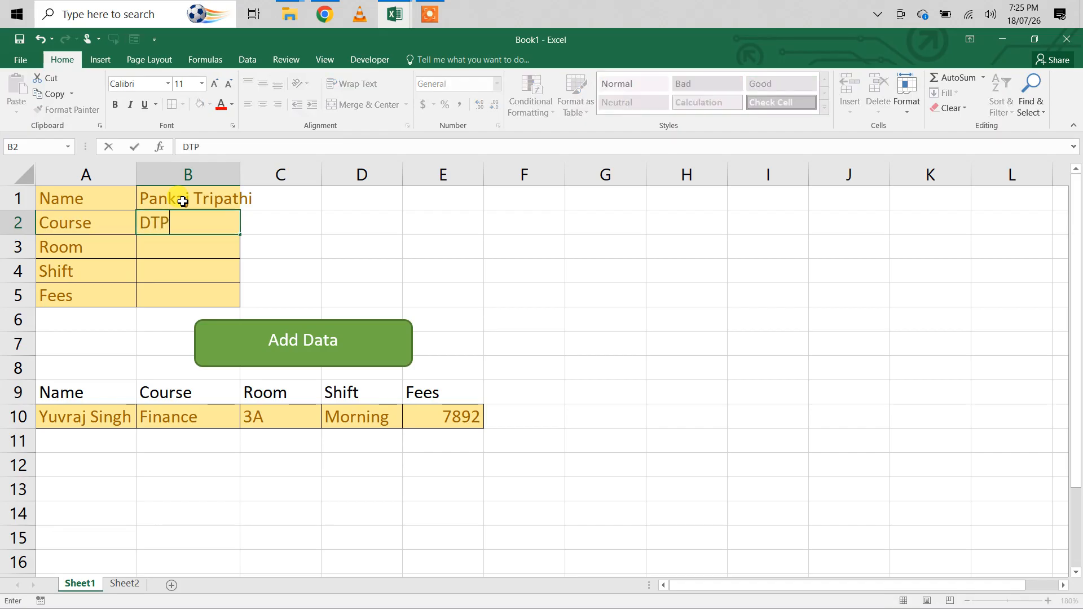
{"action": "key", "text": "Return"}
{"action": "type", "text": "2"}
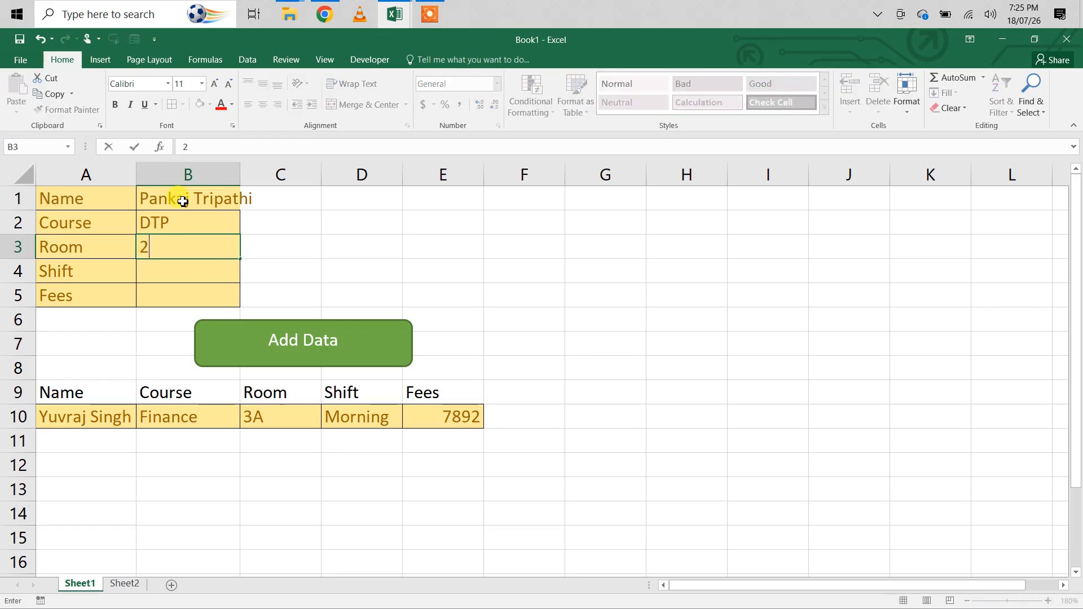
{"action": "type", "text": "B"}
{"action": "key", "text": "Return"}
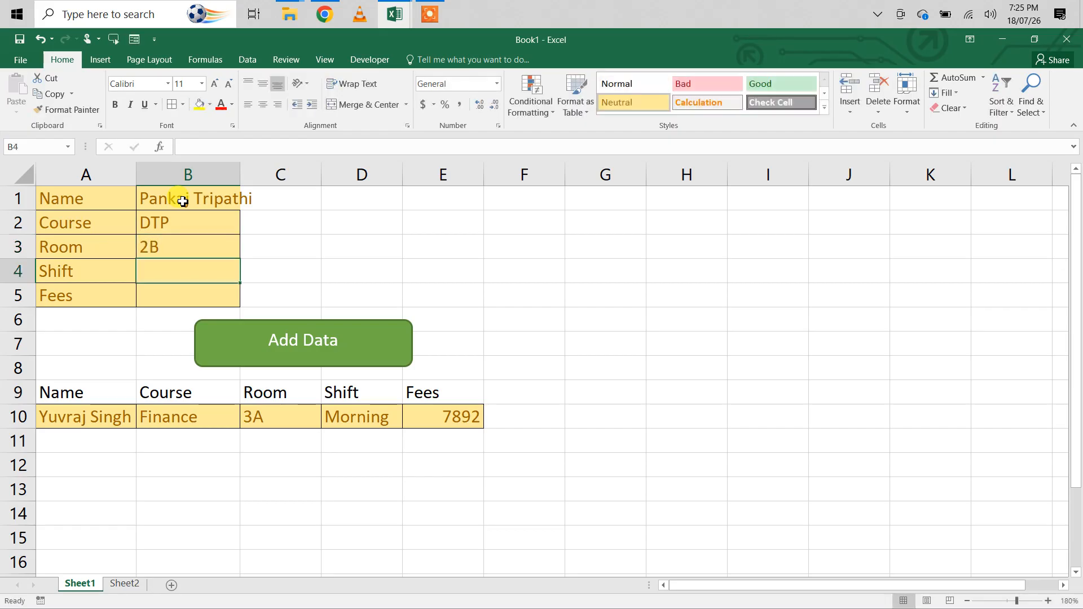
{"action": "type", "text": "Noon"}
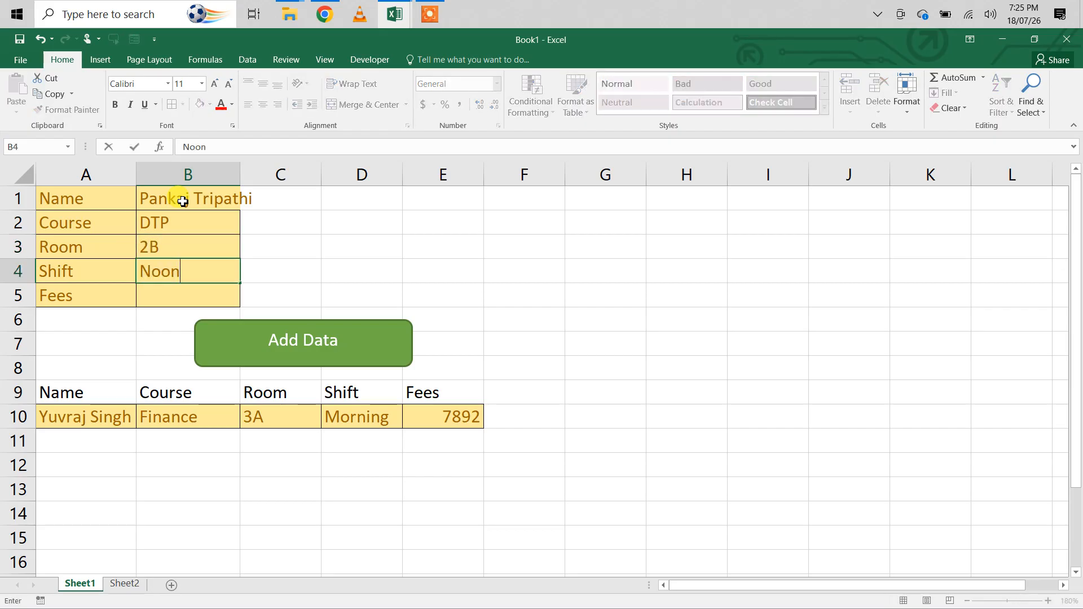
{"action": "key", "text": "Return"}
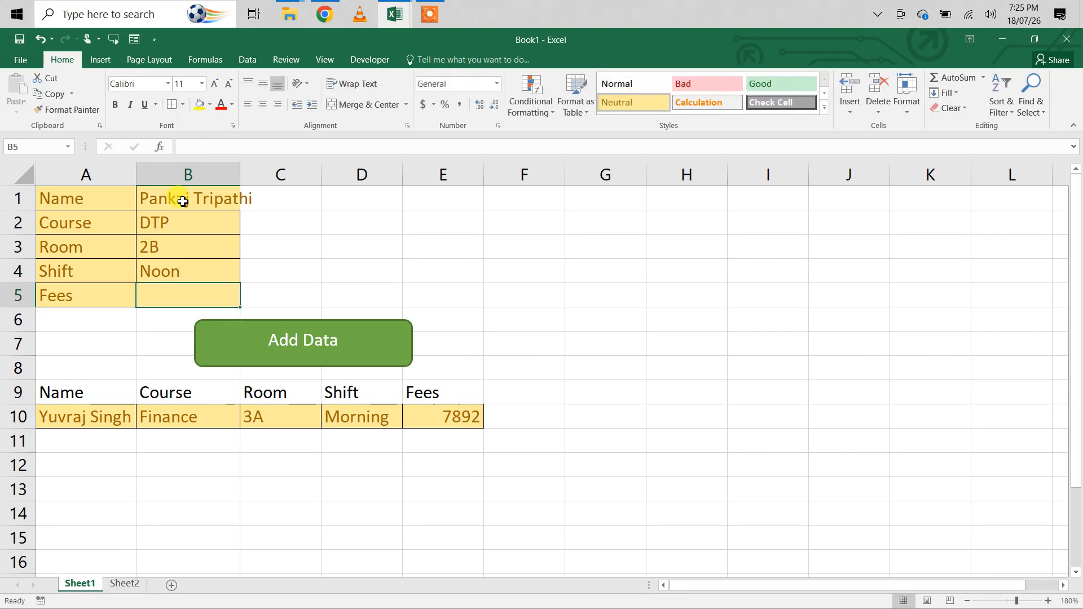
{"action": "type", "text": "42"}
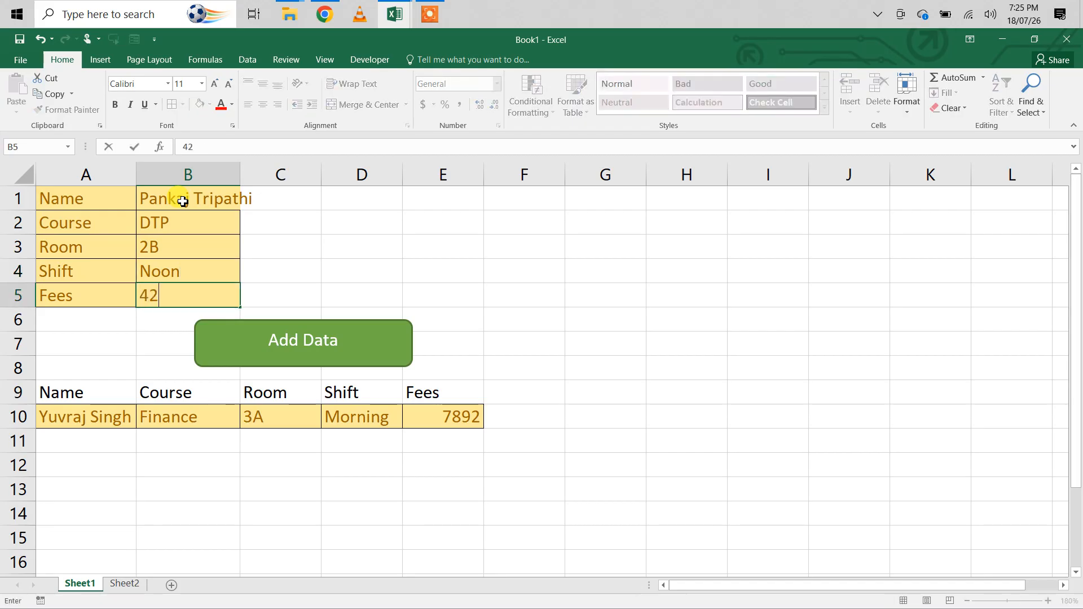
{"action": "type", "text": "37"}
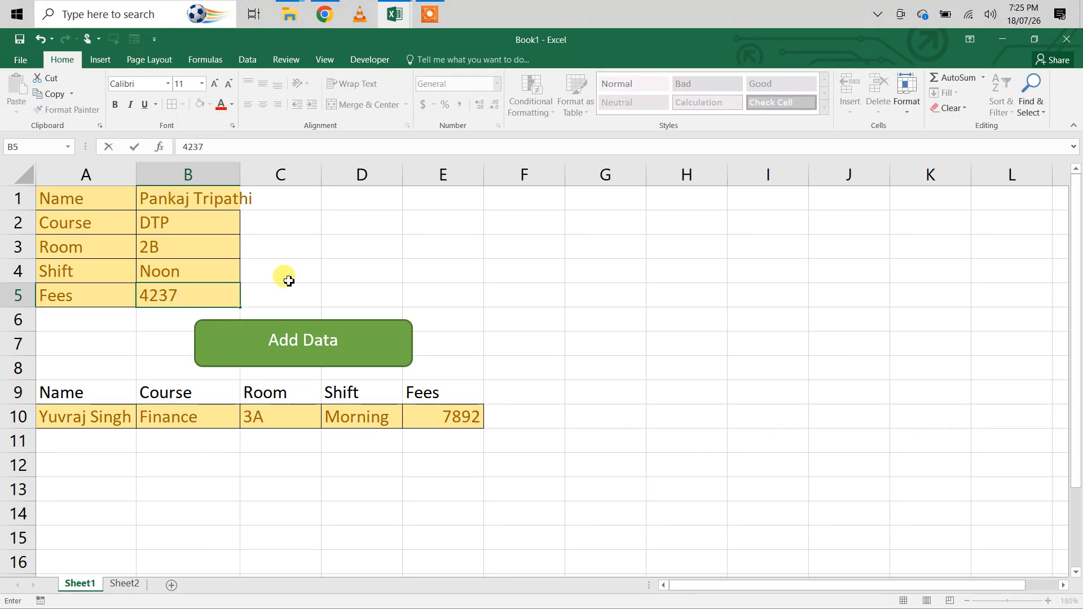
{"action": "left_click", "coordinate": [311, 345]}
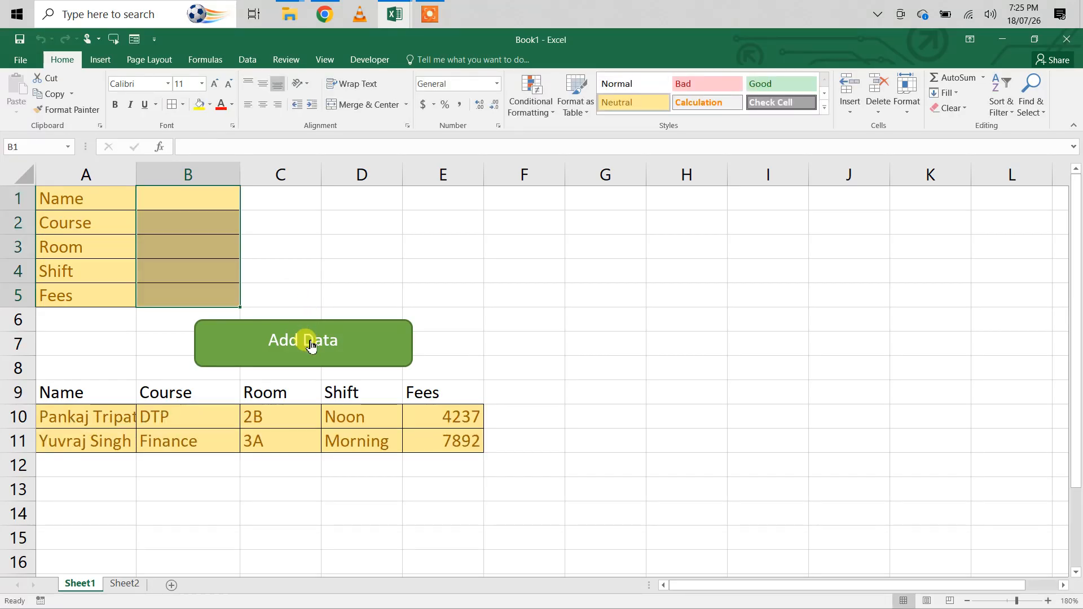
- Enter another student's full name in the form's Name cell B1 and Web Design as the course in B2
{"action": "left_click", "coordinate": [184, 202]}
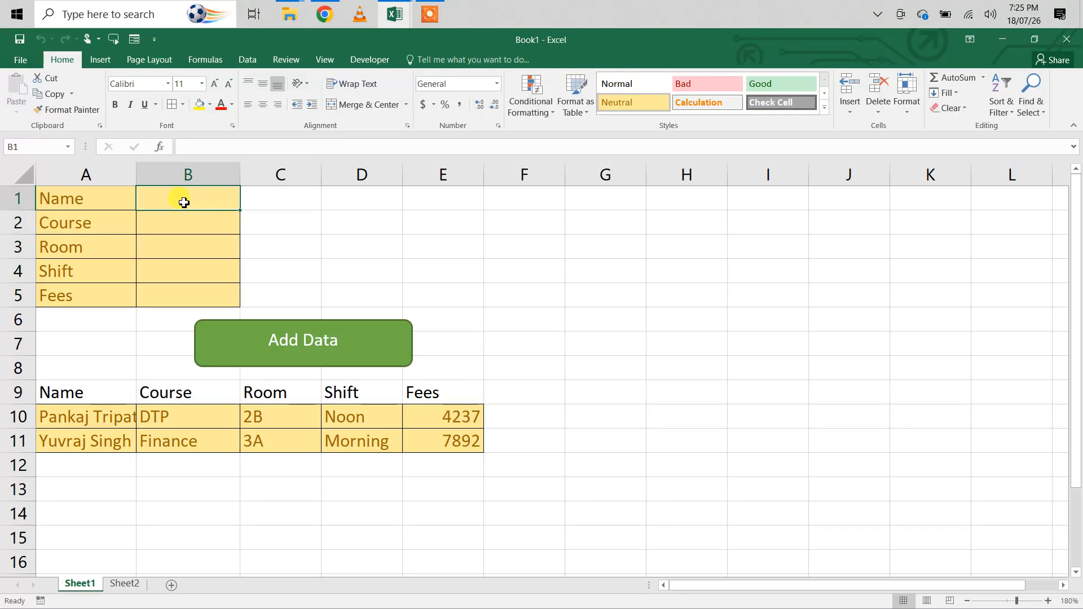
{"action": "type", "text": "R"}
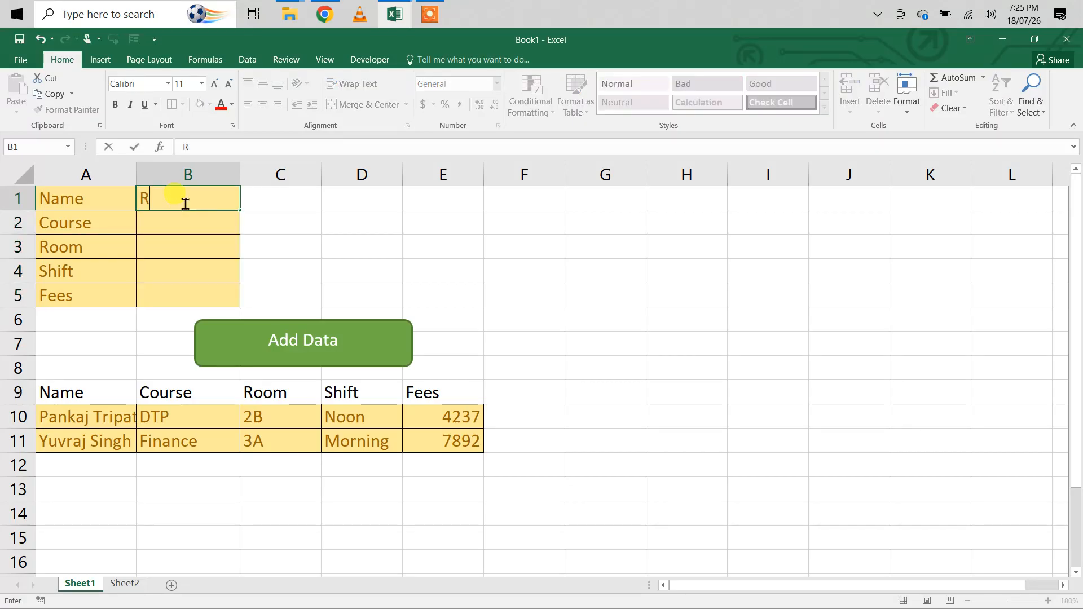
{"action": "type", "text": "ohit Verma"}
{"action": "key", "text": "Return"}
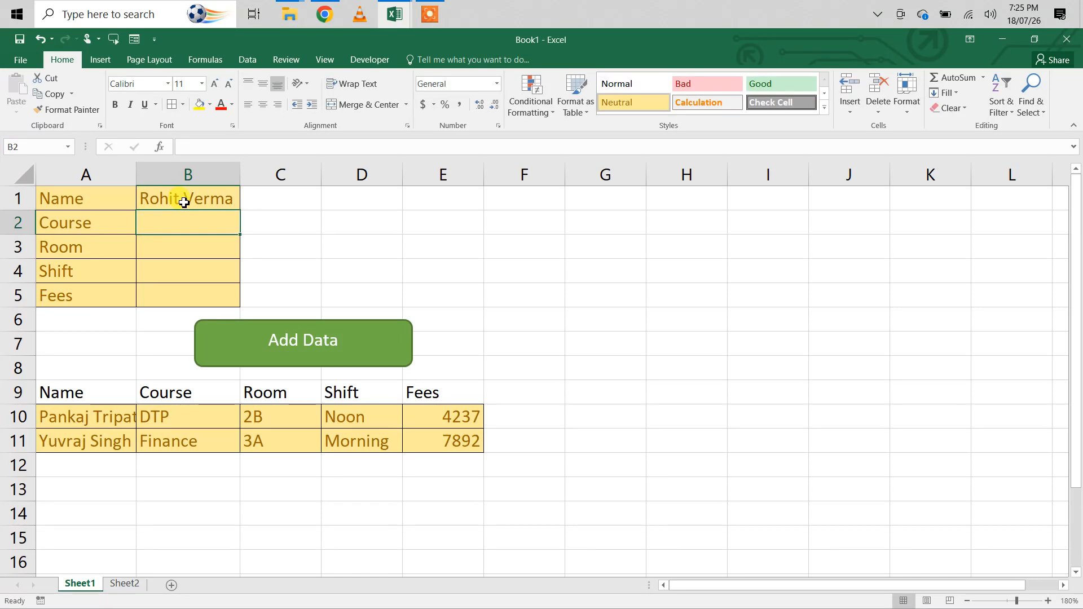
{"action": "type", "text": "Web"}
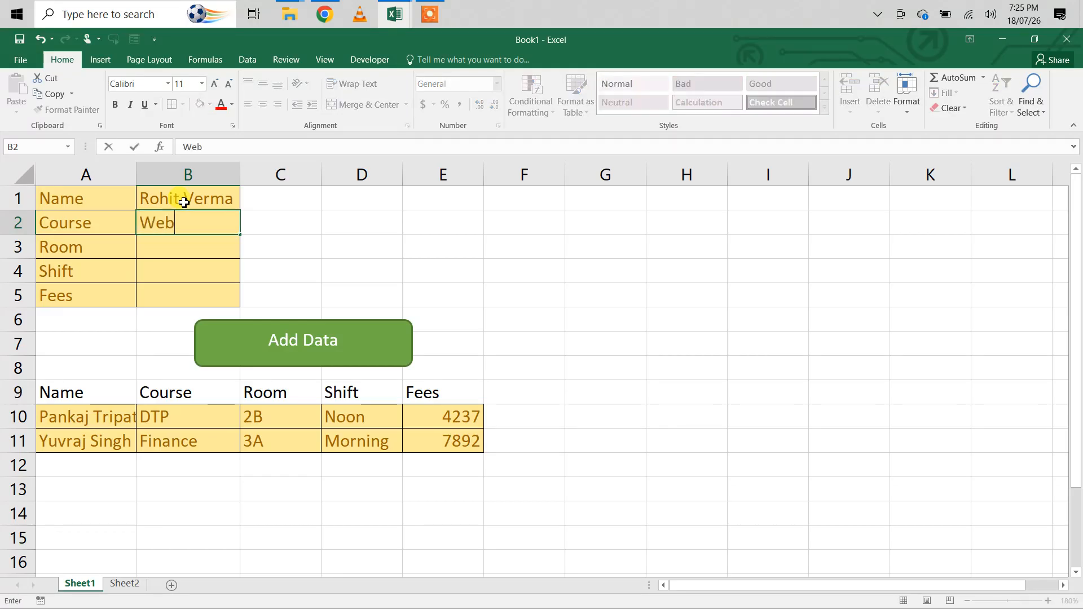
{"action": "type", "text": " Desgn"}
{"action": "key", "text": "BackSpace"}
{"action": "key", "text": "BackSpace"}
{"action": "type", "text": "ign"}
{"action": "key", "text": "Return"}
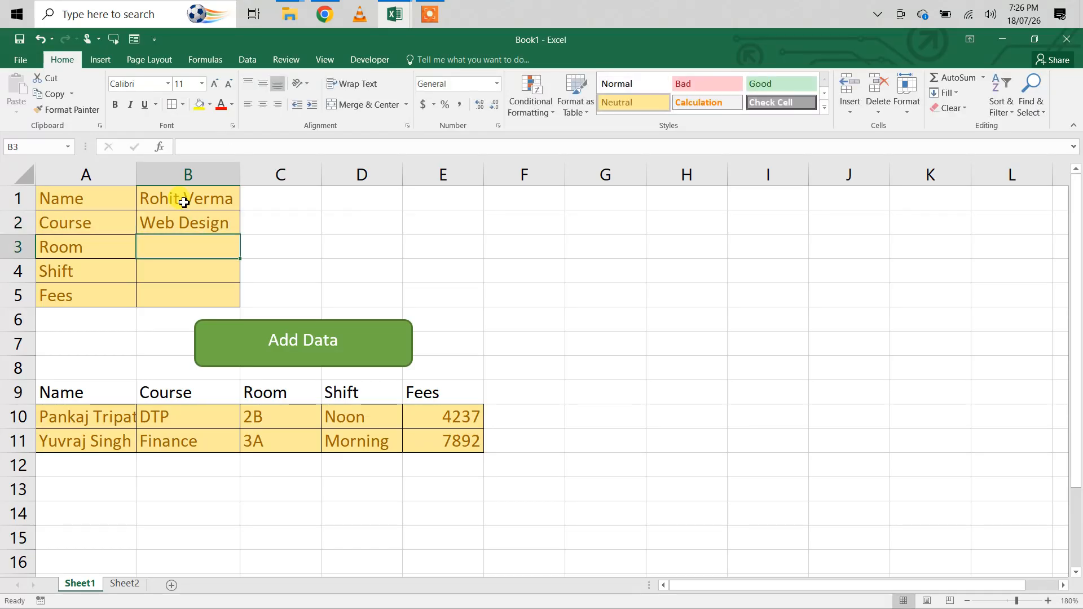
- Fill in room 4C, shift Evening and fees 82332, and add the Web Design student's record to the table
{"action": "type", "text": "4C"}
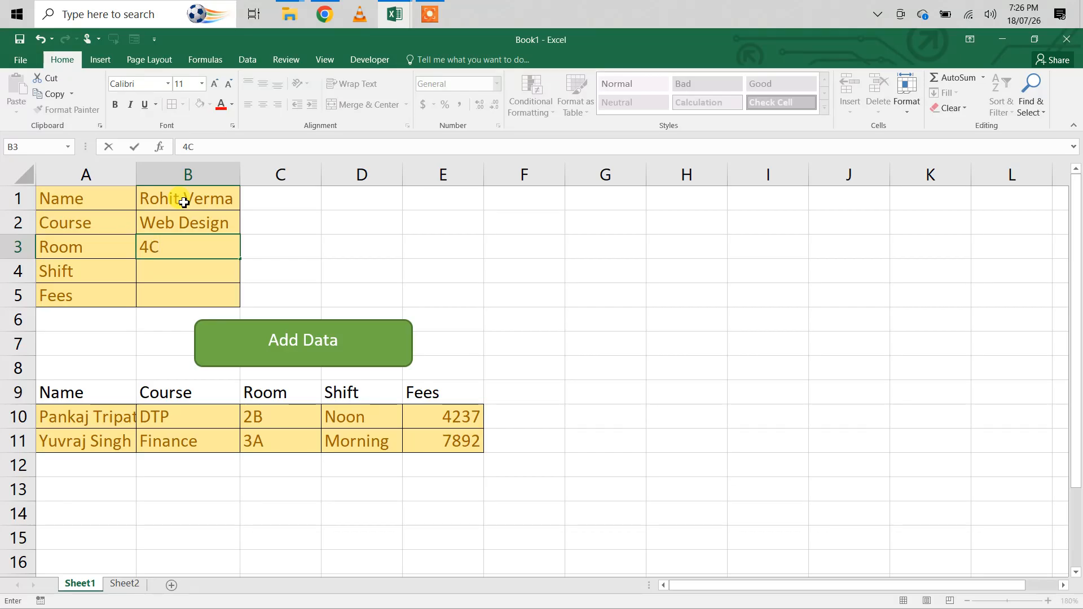
{"action": "key", "text": "Return"}
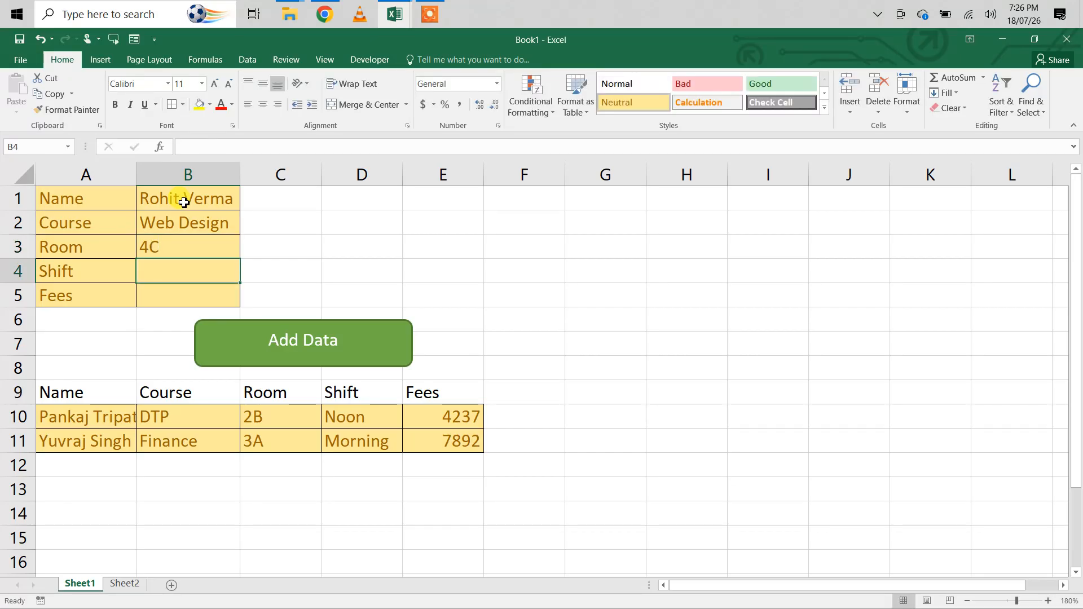
{"action": "type", "text": "Evening"}
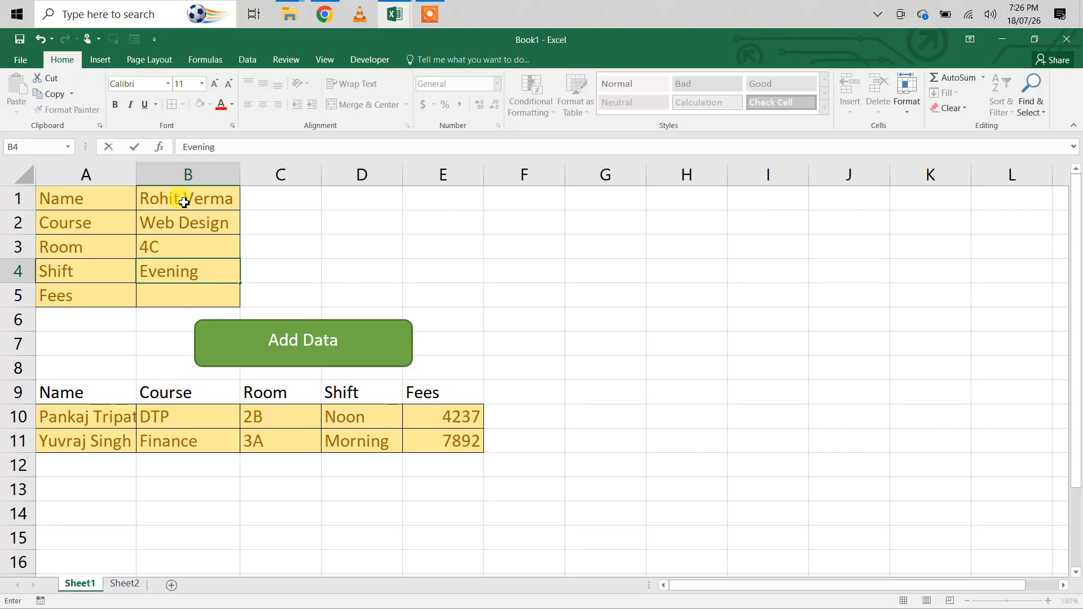
{"action": "key", "text": "Return"}
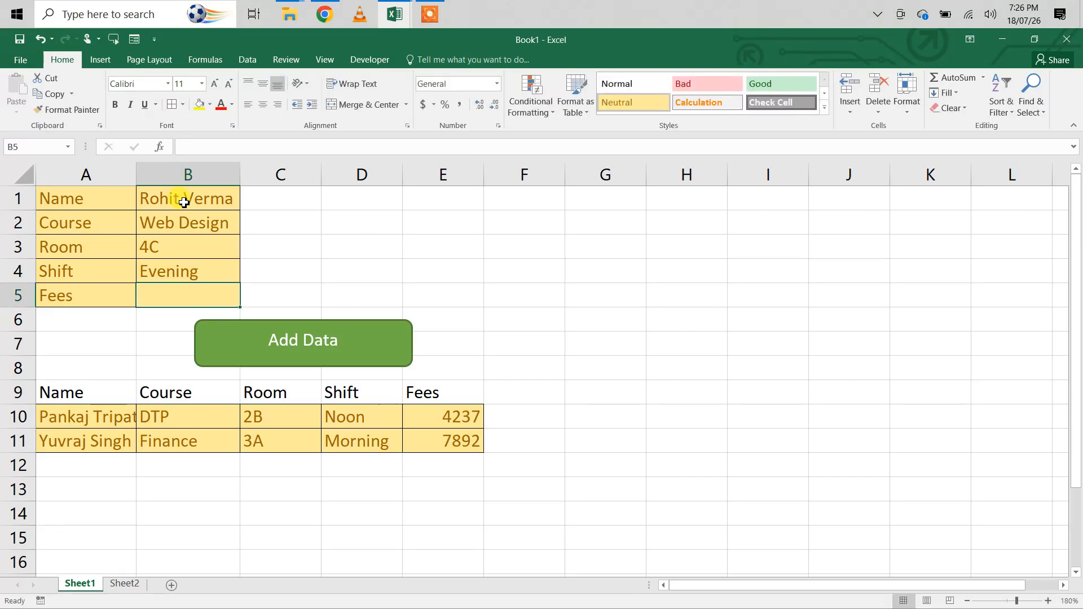
{"action": "type", "text": "82"}
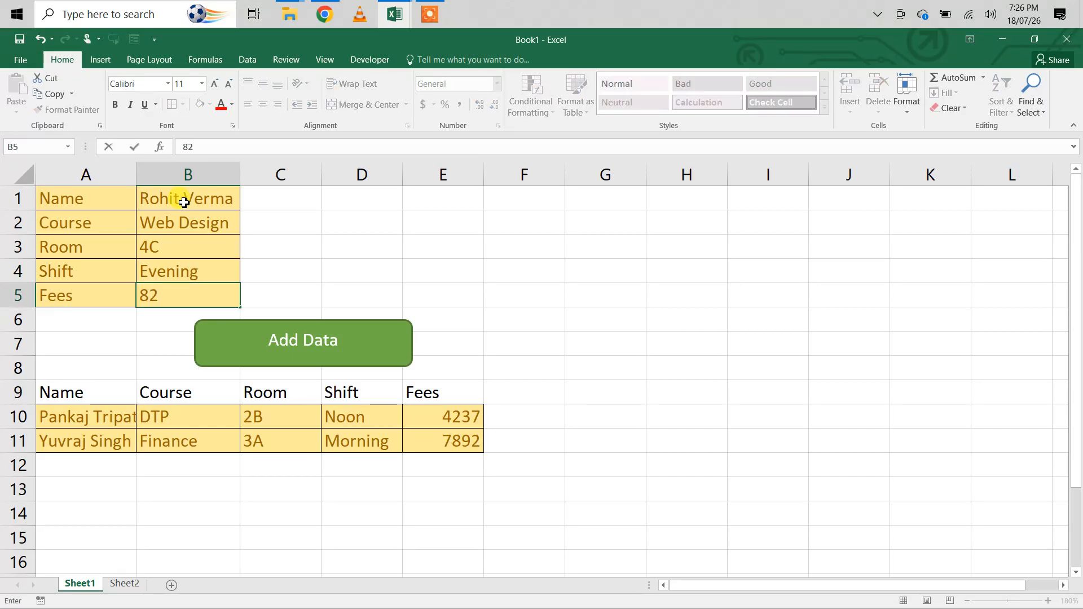
{"action": "type", "text": "332"}
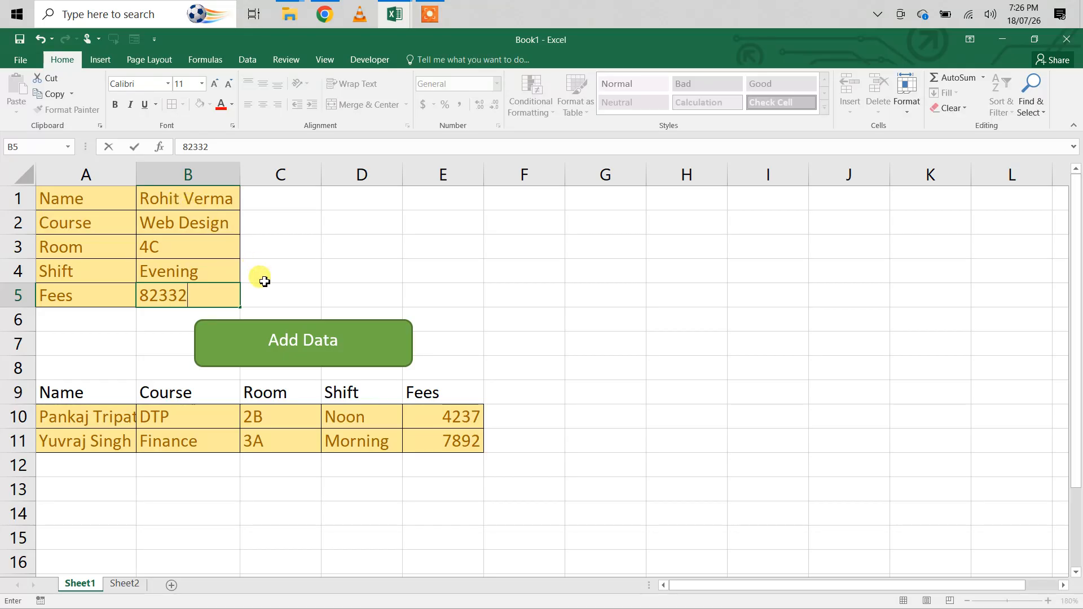
{"action": "left_click", "coordinate": [307, 337]}
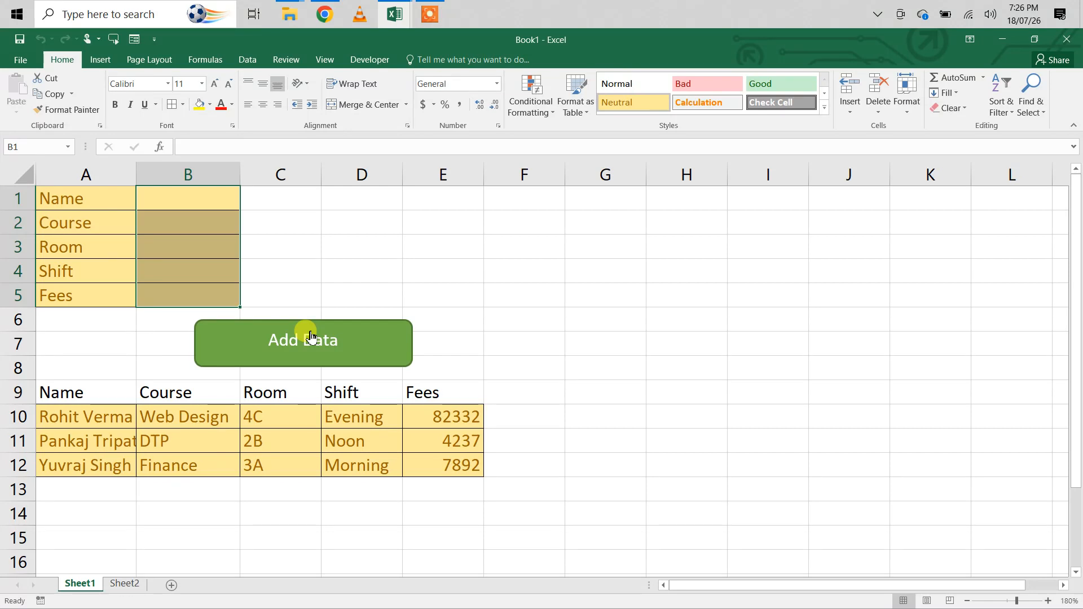
- Delete the Add macro from the workbook
{"action": "left_click", "coordinate": [363, 62]}
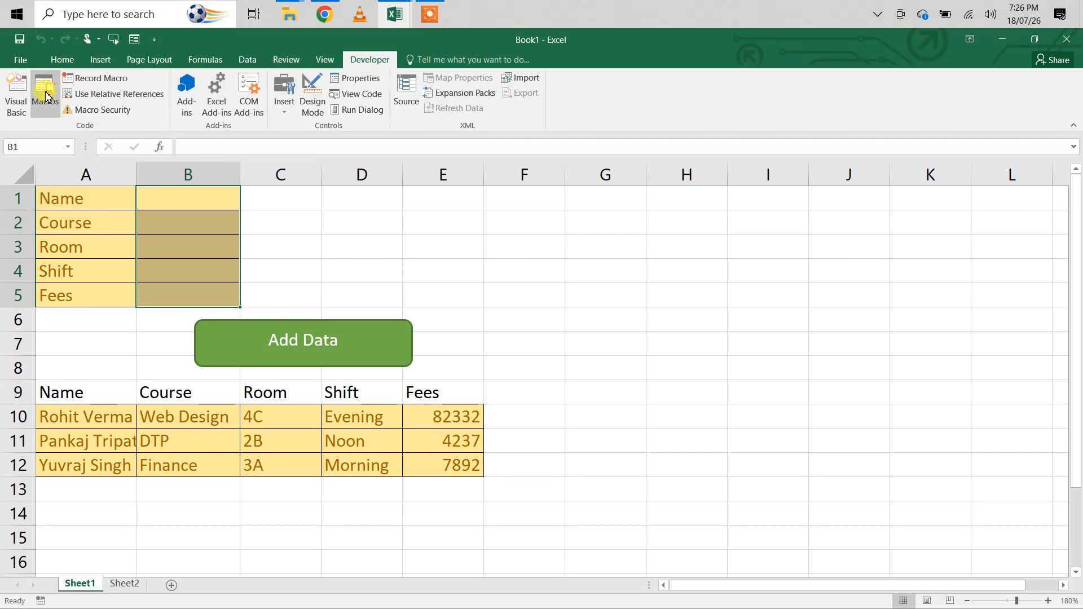
{"action": "left_click", "coordinate": [45, 97]}
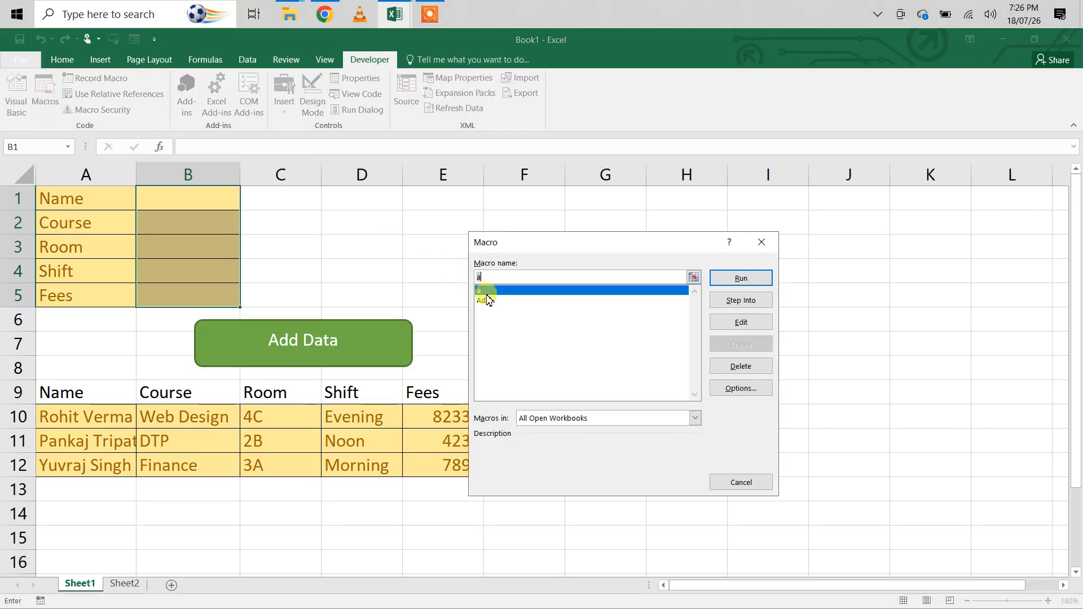
{"action": "left_click", "coordinate": [487, 300]}
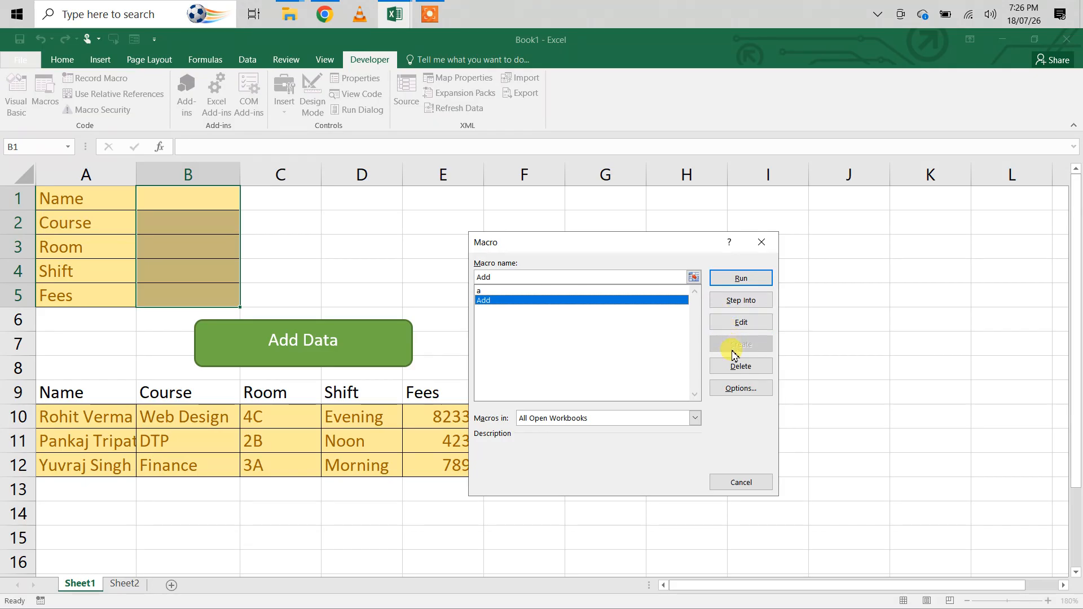
{"action": "left_click", "coordinate": [735, 368]}
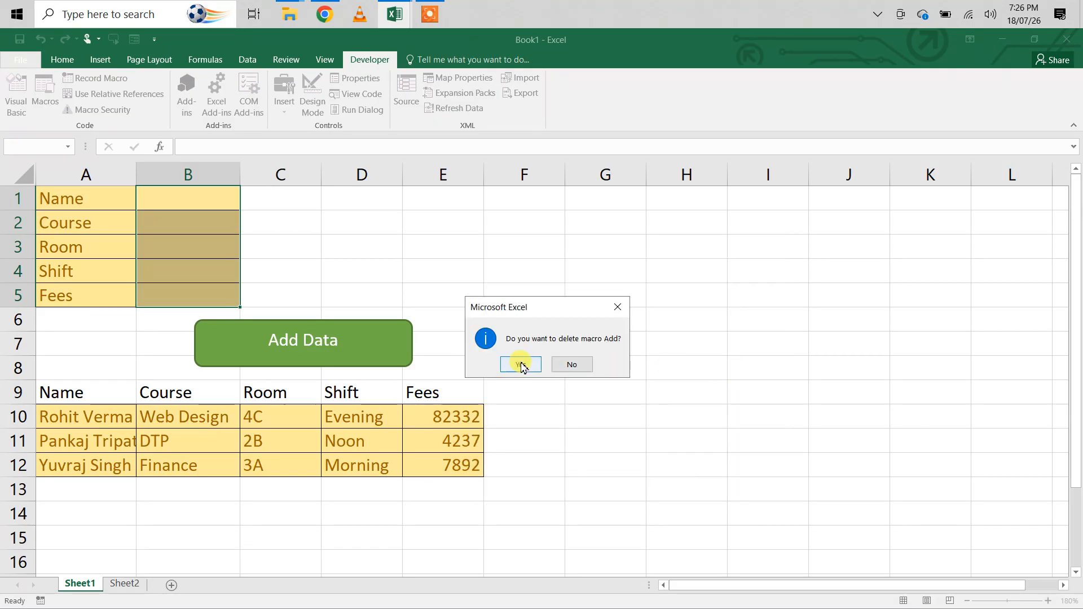
{"action": "left_click", "coordinate": [522, 366]}
- Enter S in the form's Name cell B1 and try to add the record with the Add Data shape
{"action": "left_click", "coordinate": [180, 207]}
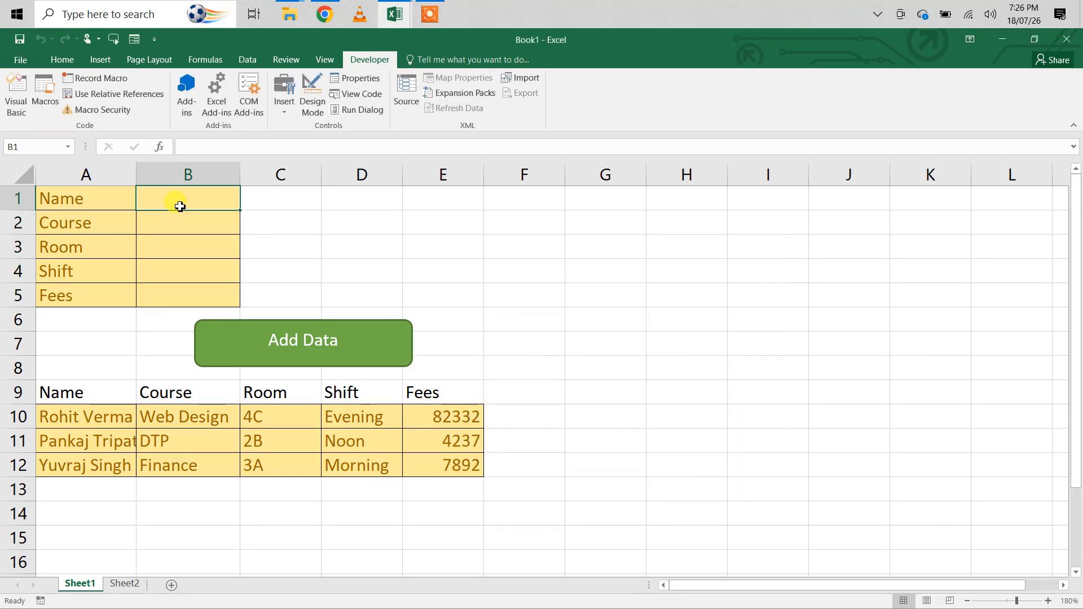
{"action": "type", "text": "S"}
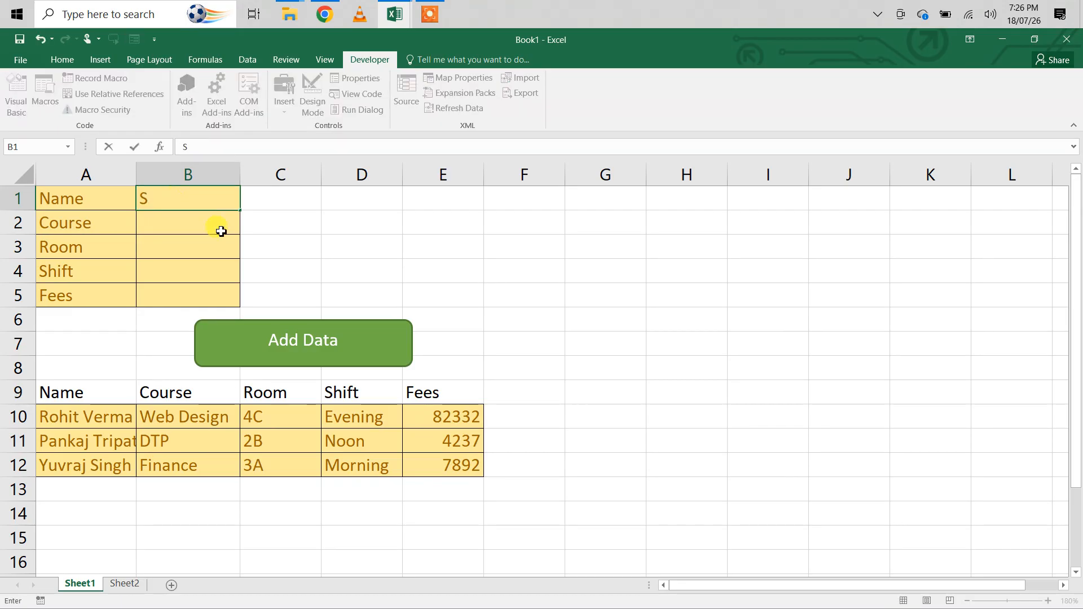
{"action": "left_click", "coordinate": [321, 348]}
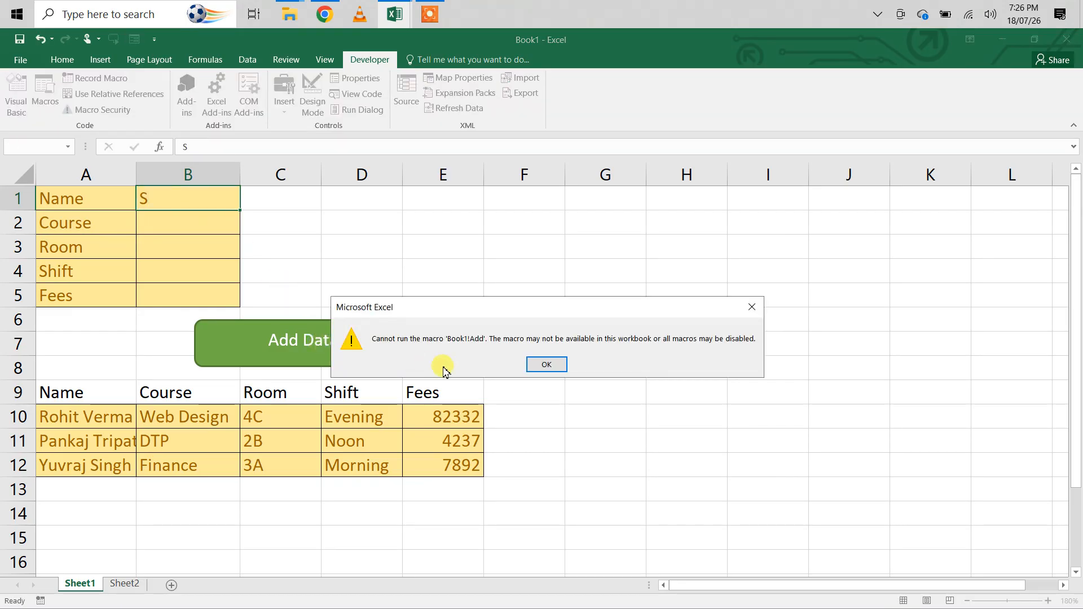
{"action": "left_click", "coordinate": [545, 366]}
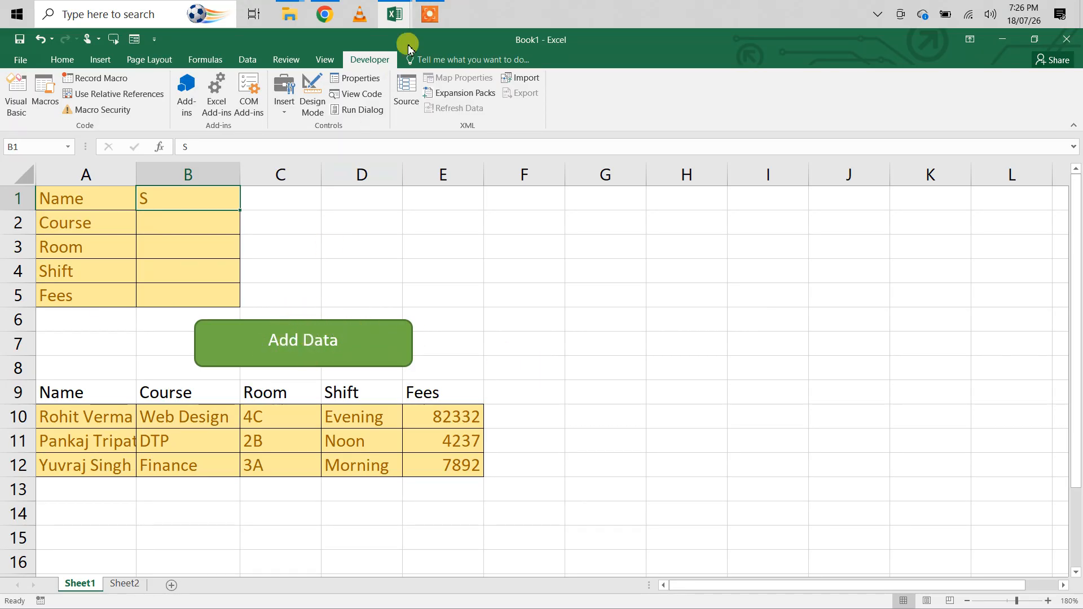
{"action": "mouse_move", "coordinate": [428, 13]}
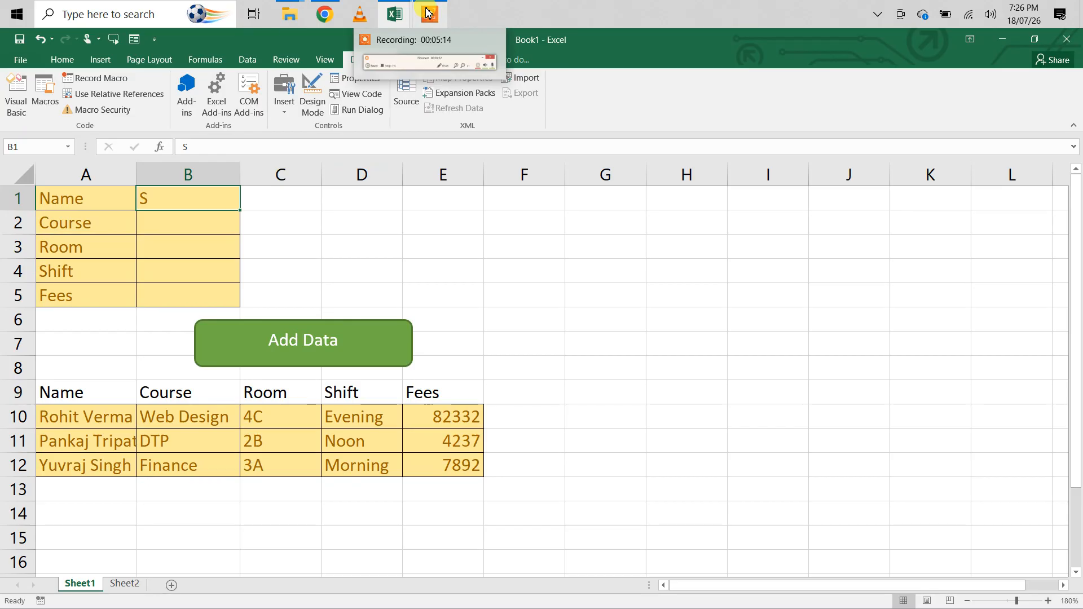
{"action": "left_click", "coordinate": [428, 12]}
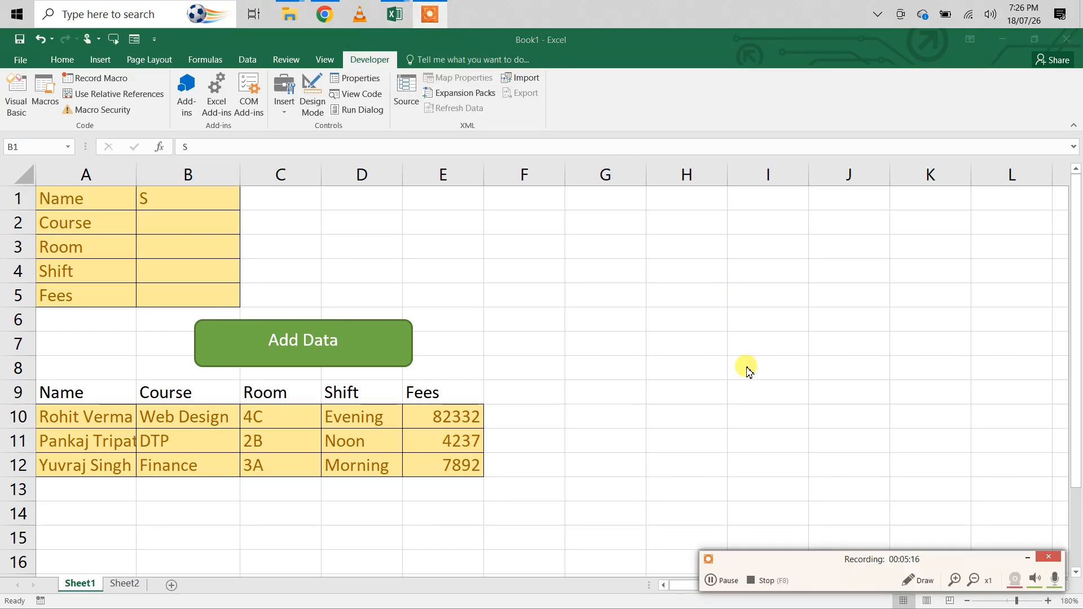